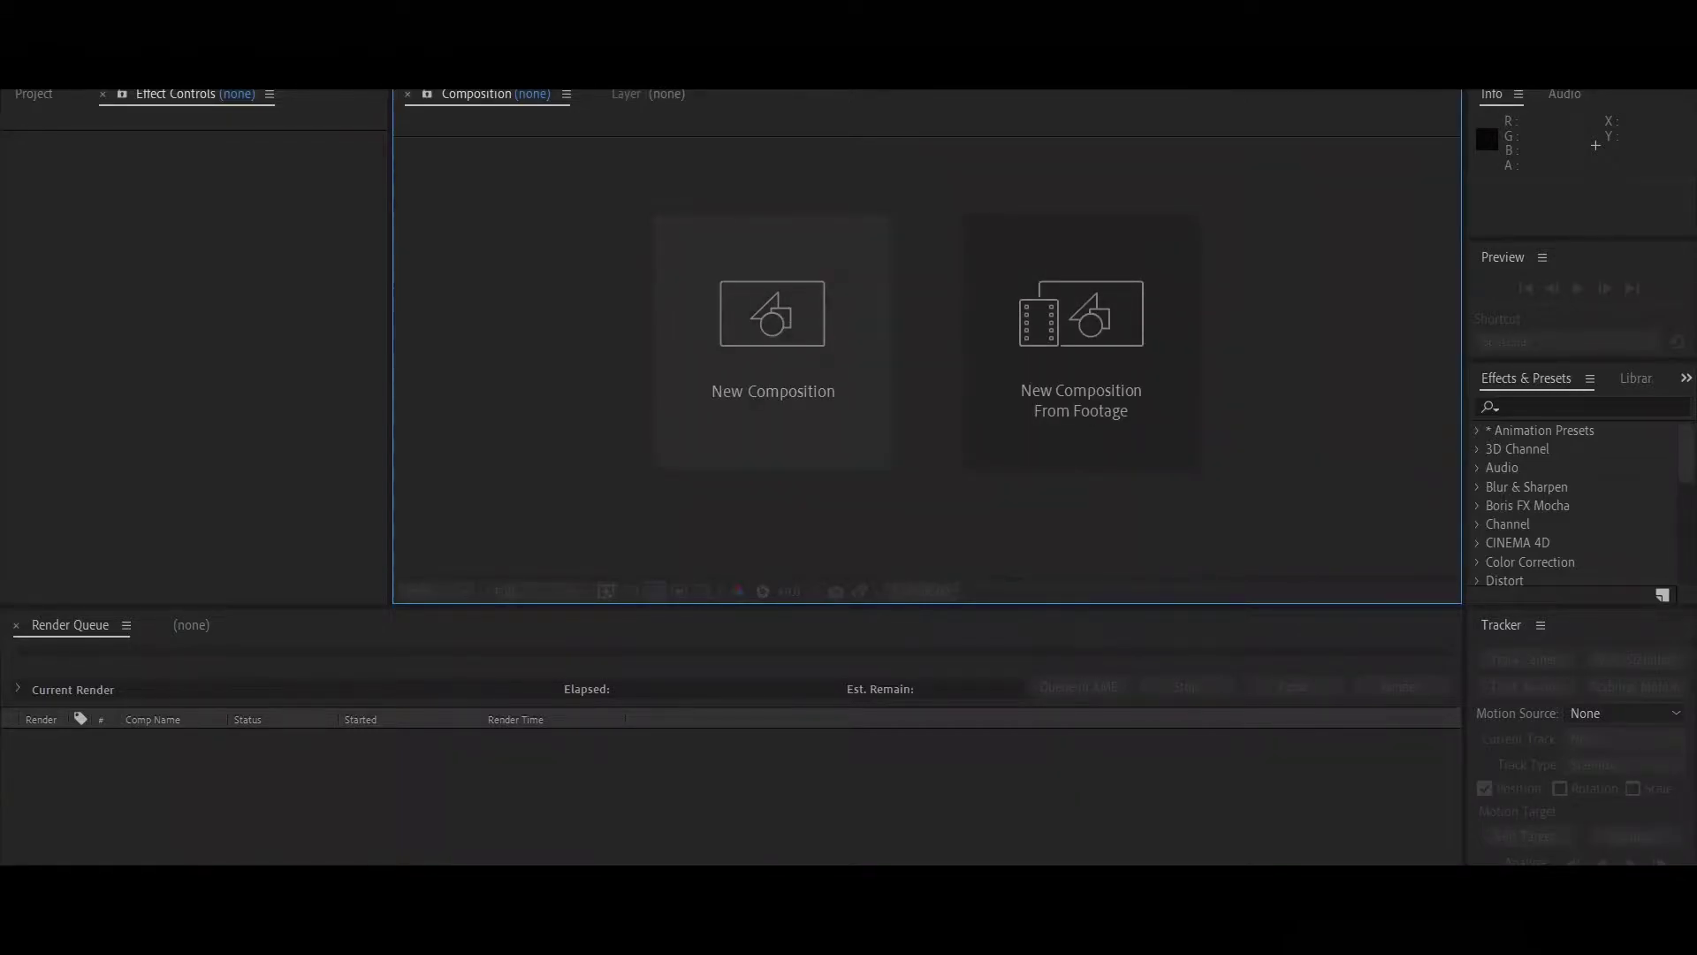
Create a new composition '3D CAMERA TRACKING' with width 3840 and height 1746 px
{"action": "left_click", "coordinate": [772, 336]}
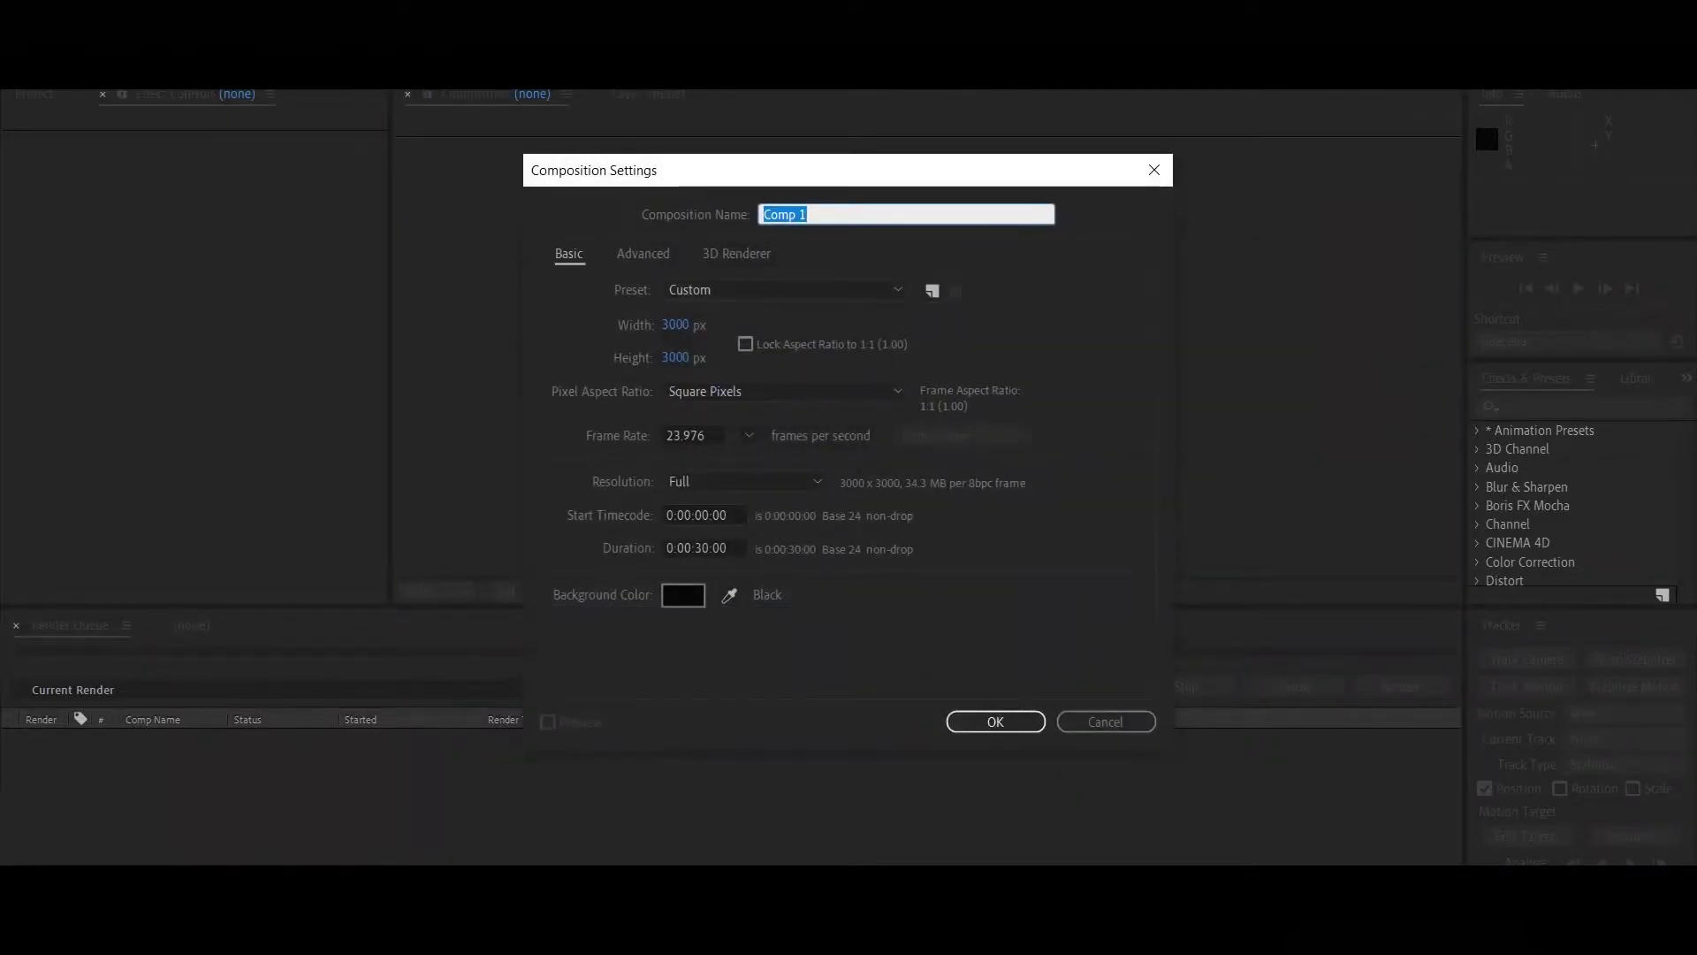
{"action": "type", "text": "3D CAM"}
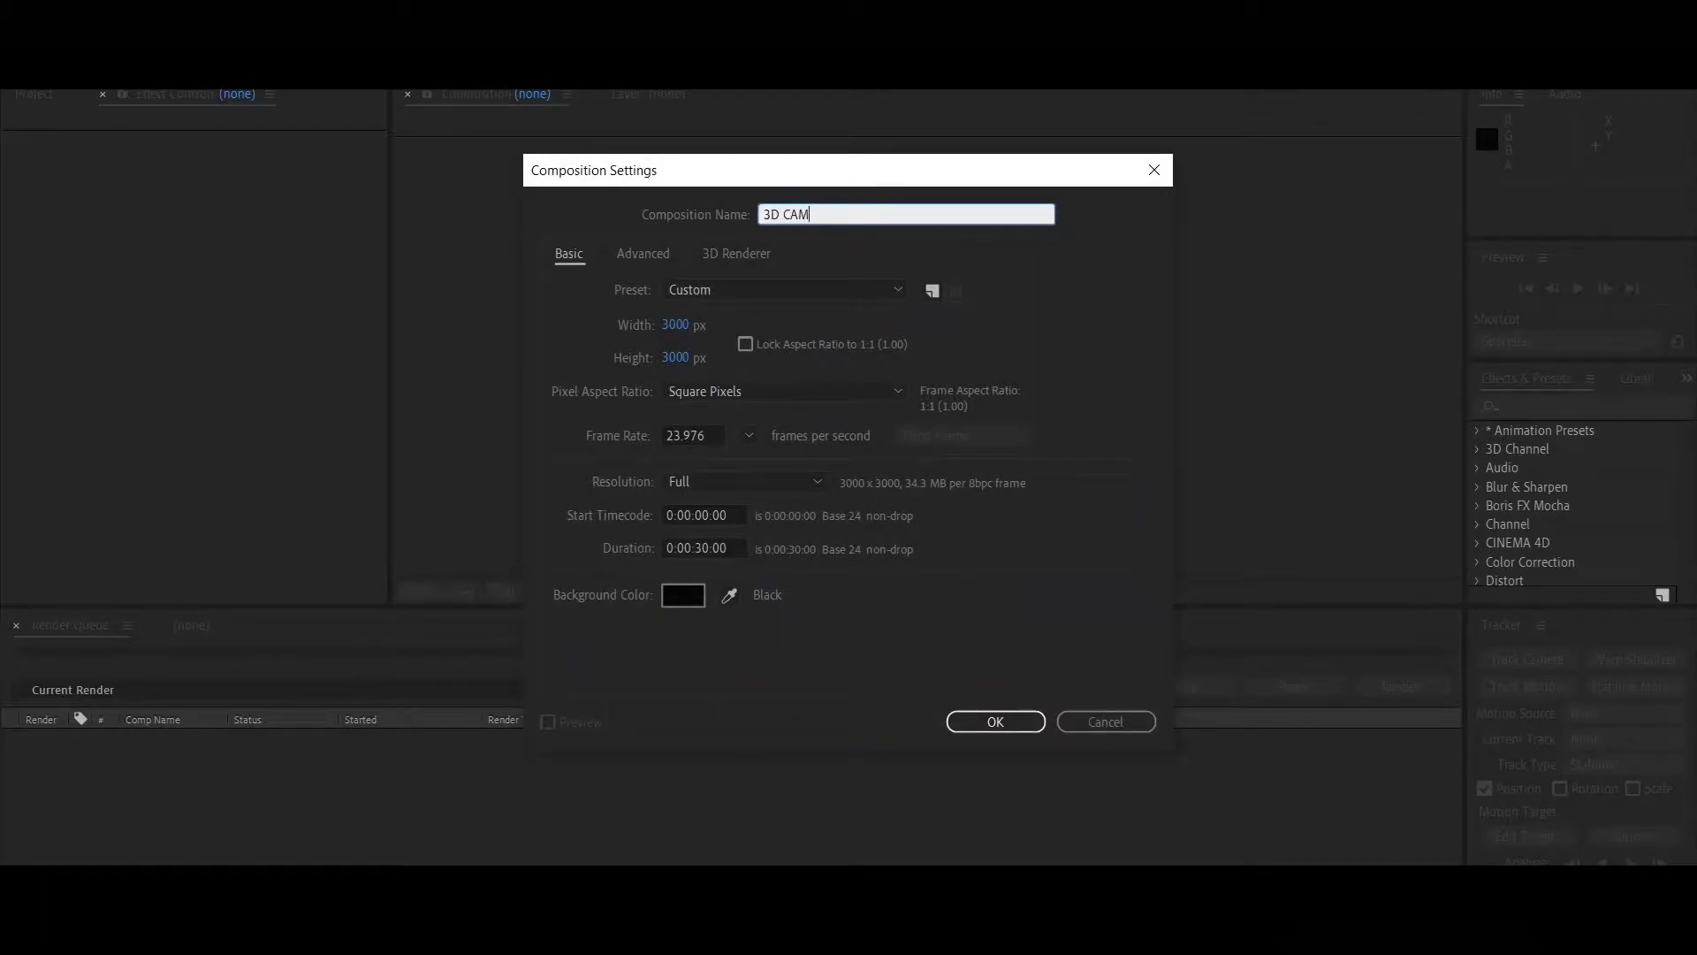
{"action": "type", "text": "ERA TRACKING"}
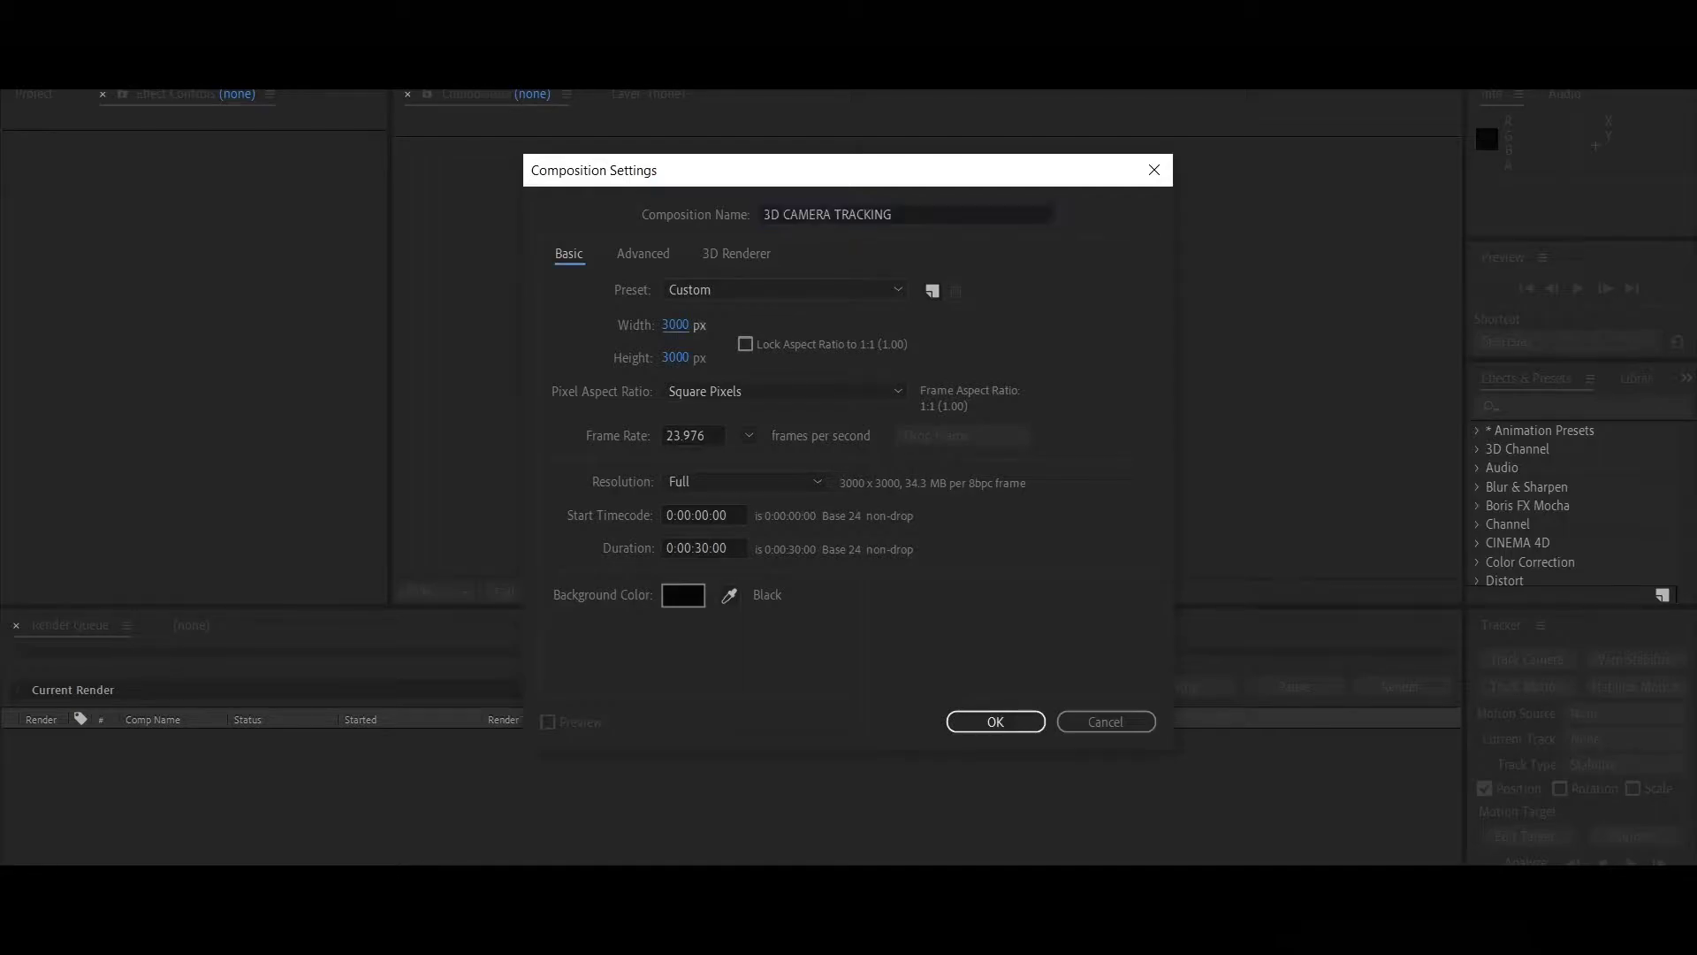
{"action": "left_click", "coordinate": [693, 325]}
{"action": "type", "text": "38"}
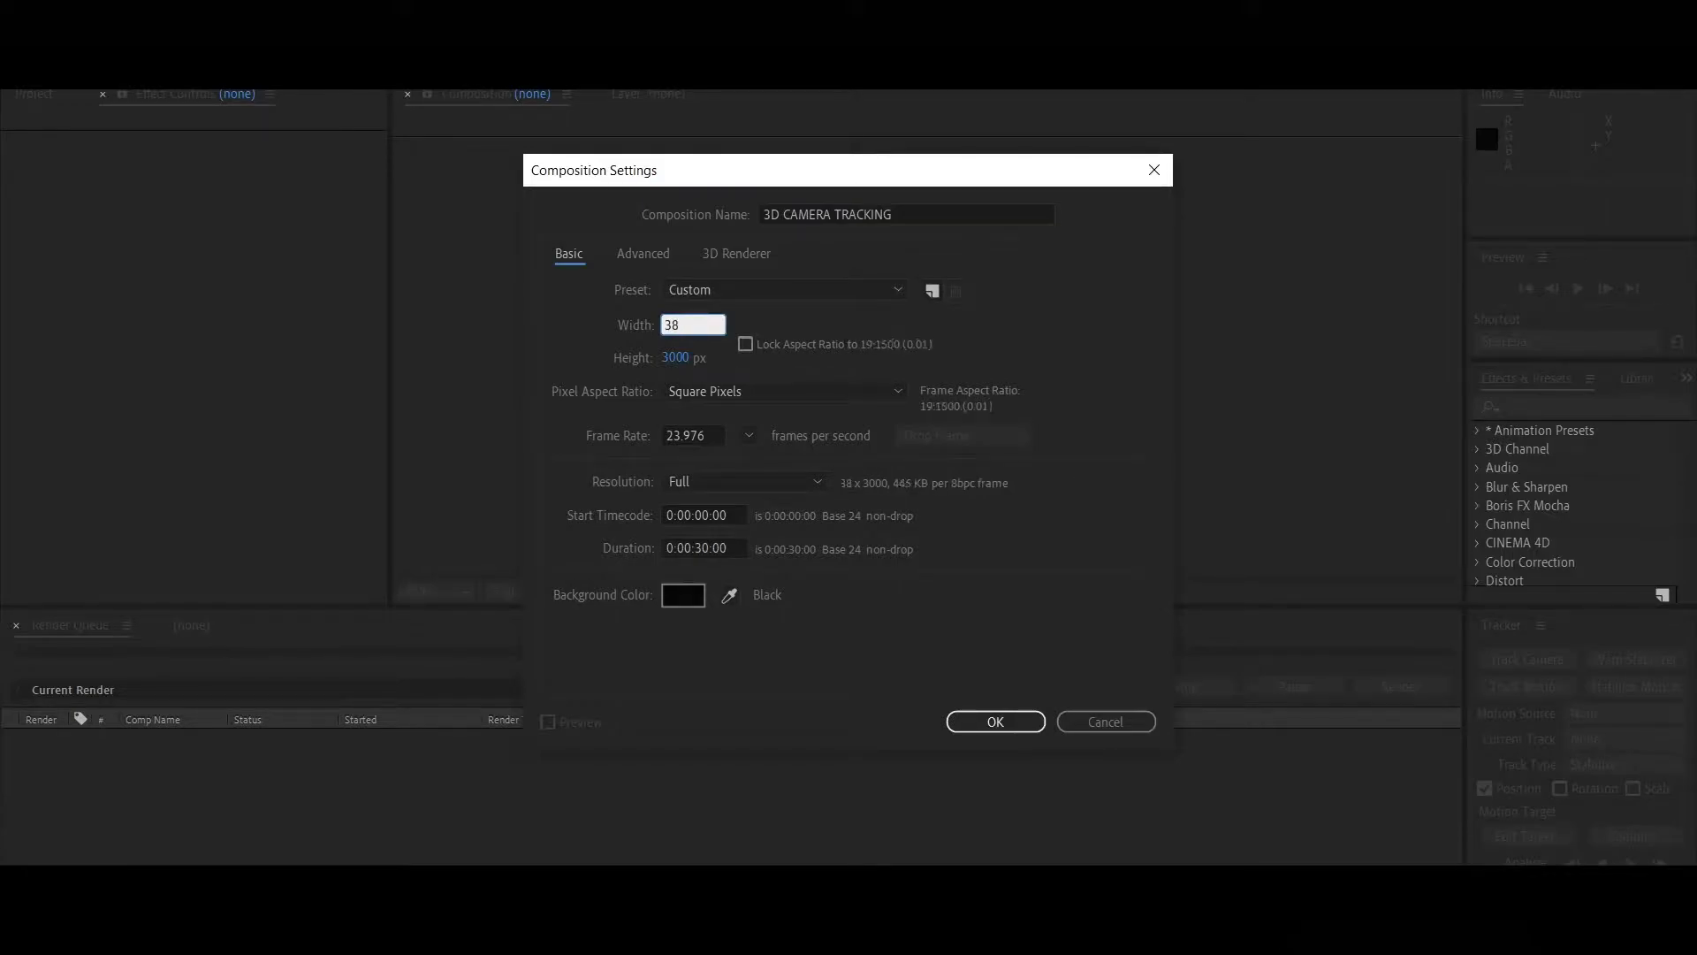
{"action": "type", "text": "40"}
{"action": "key", "text": "Tab"}
{"action": "type", "text": "1"}
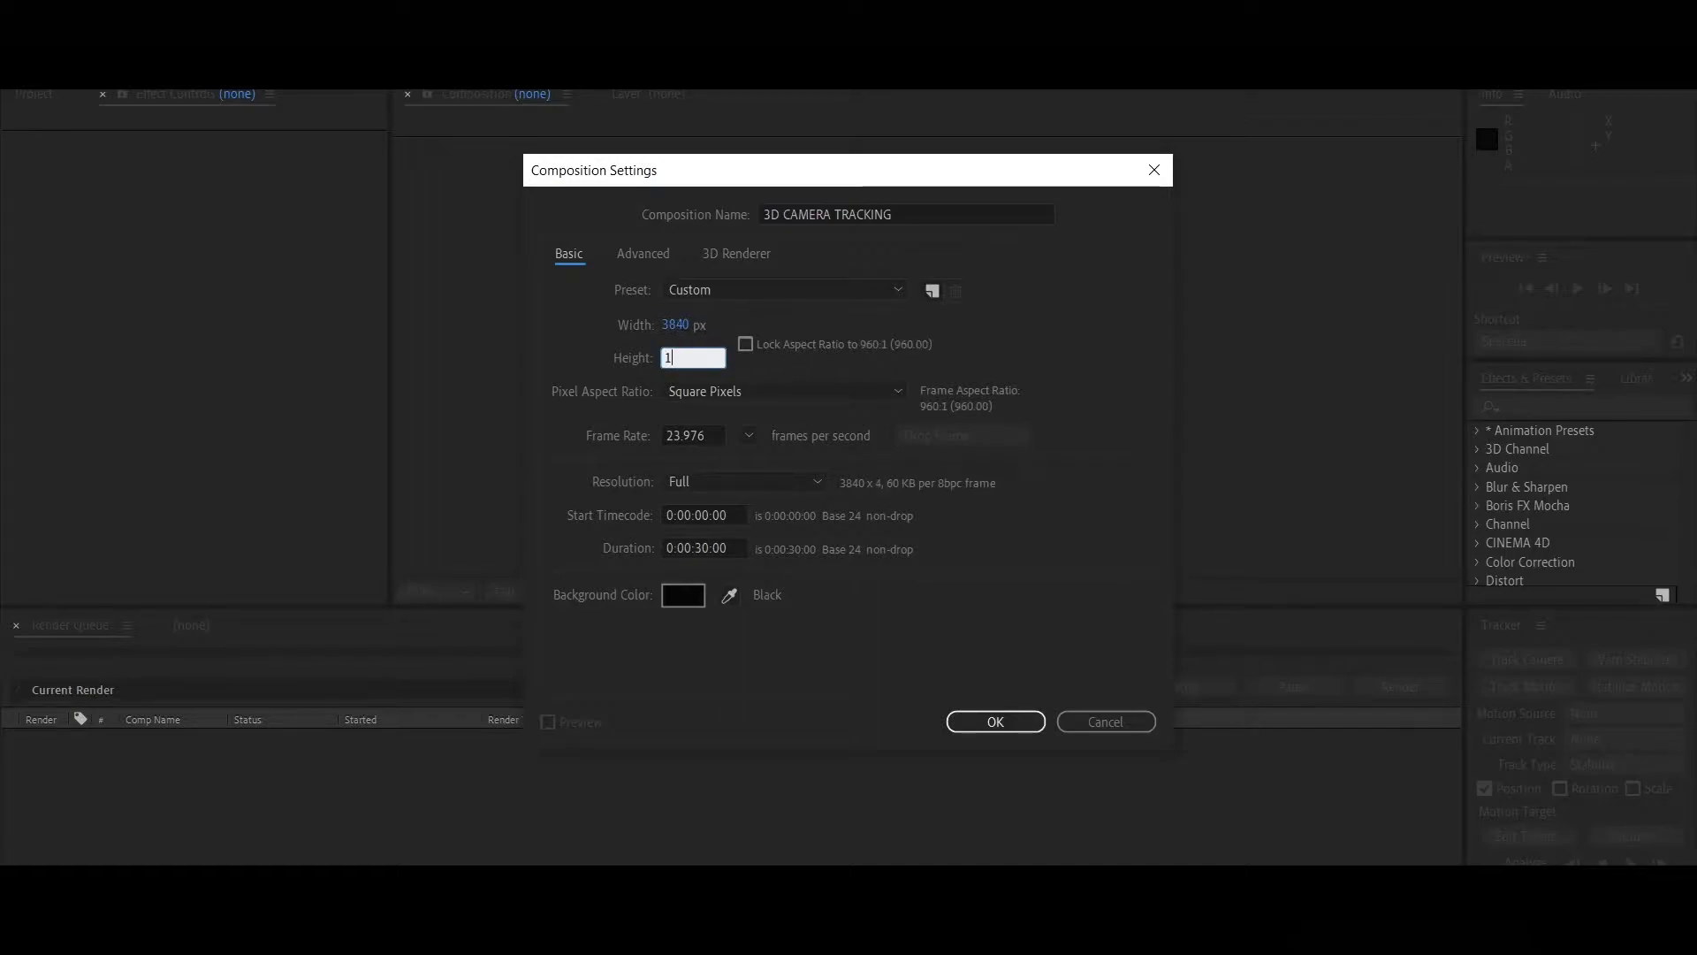
{"action": "type", "text": "746"}
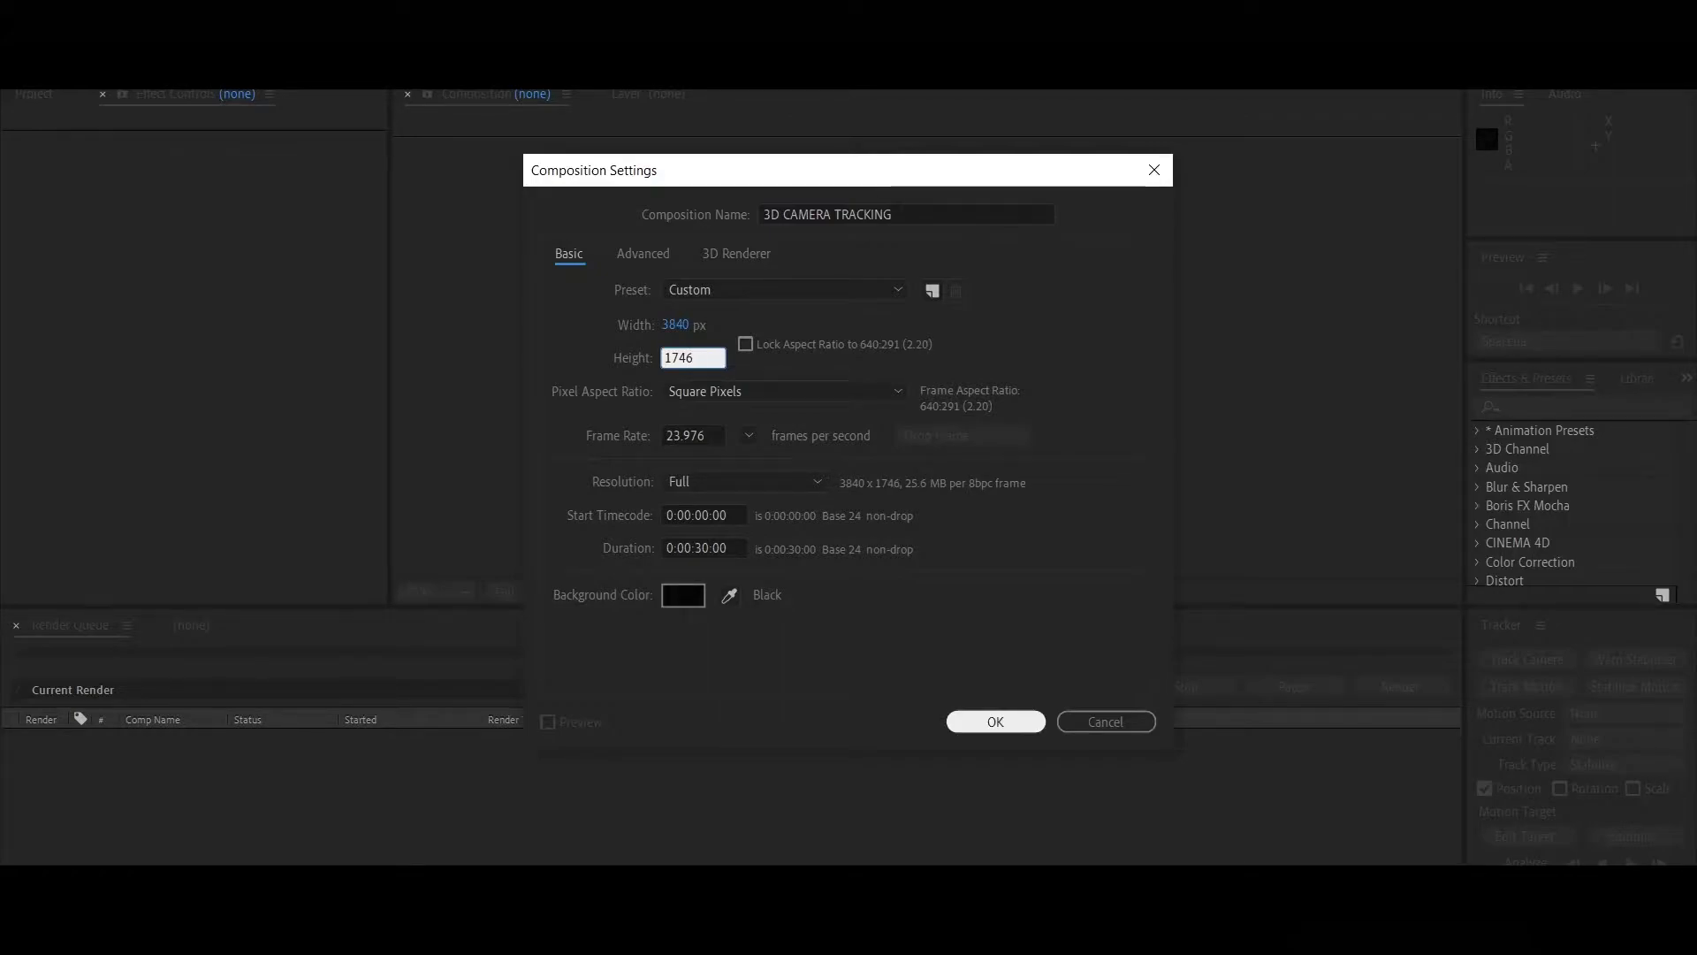
{"action": "left_click", "coordinate": [995, 721]}
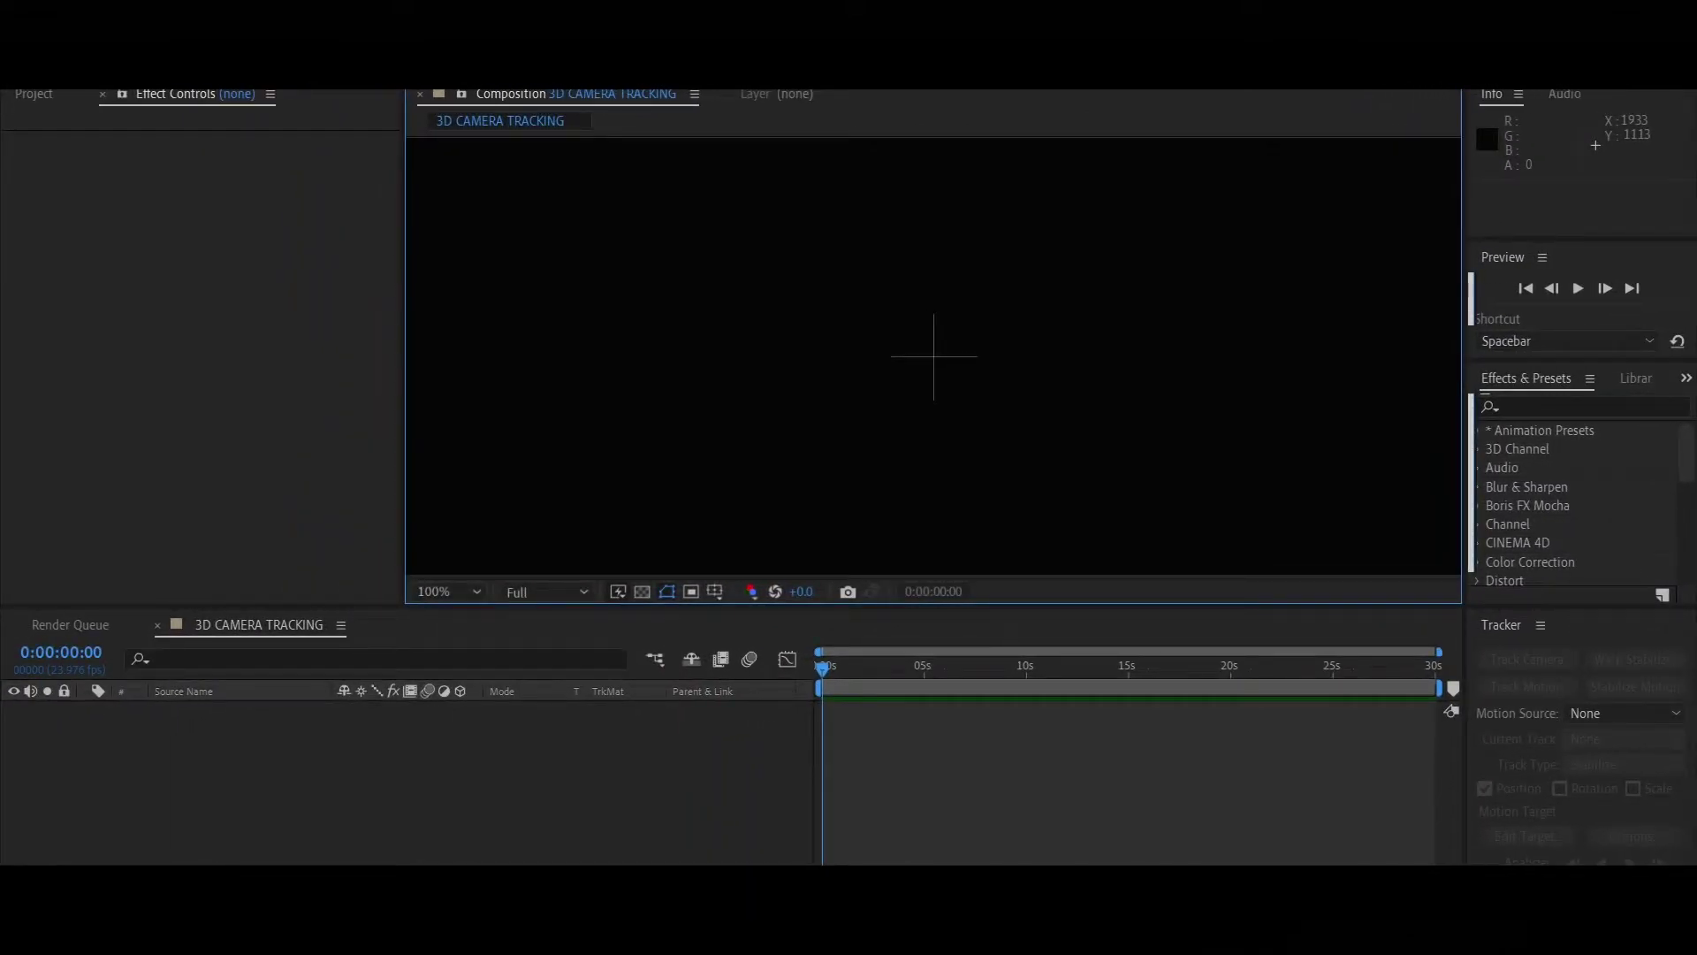
Drag 01102022_130617.mov from the Footage folder onto the composition timeline as layer 1
{"action": "key", "text": "super+d"}
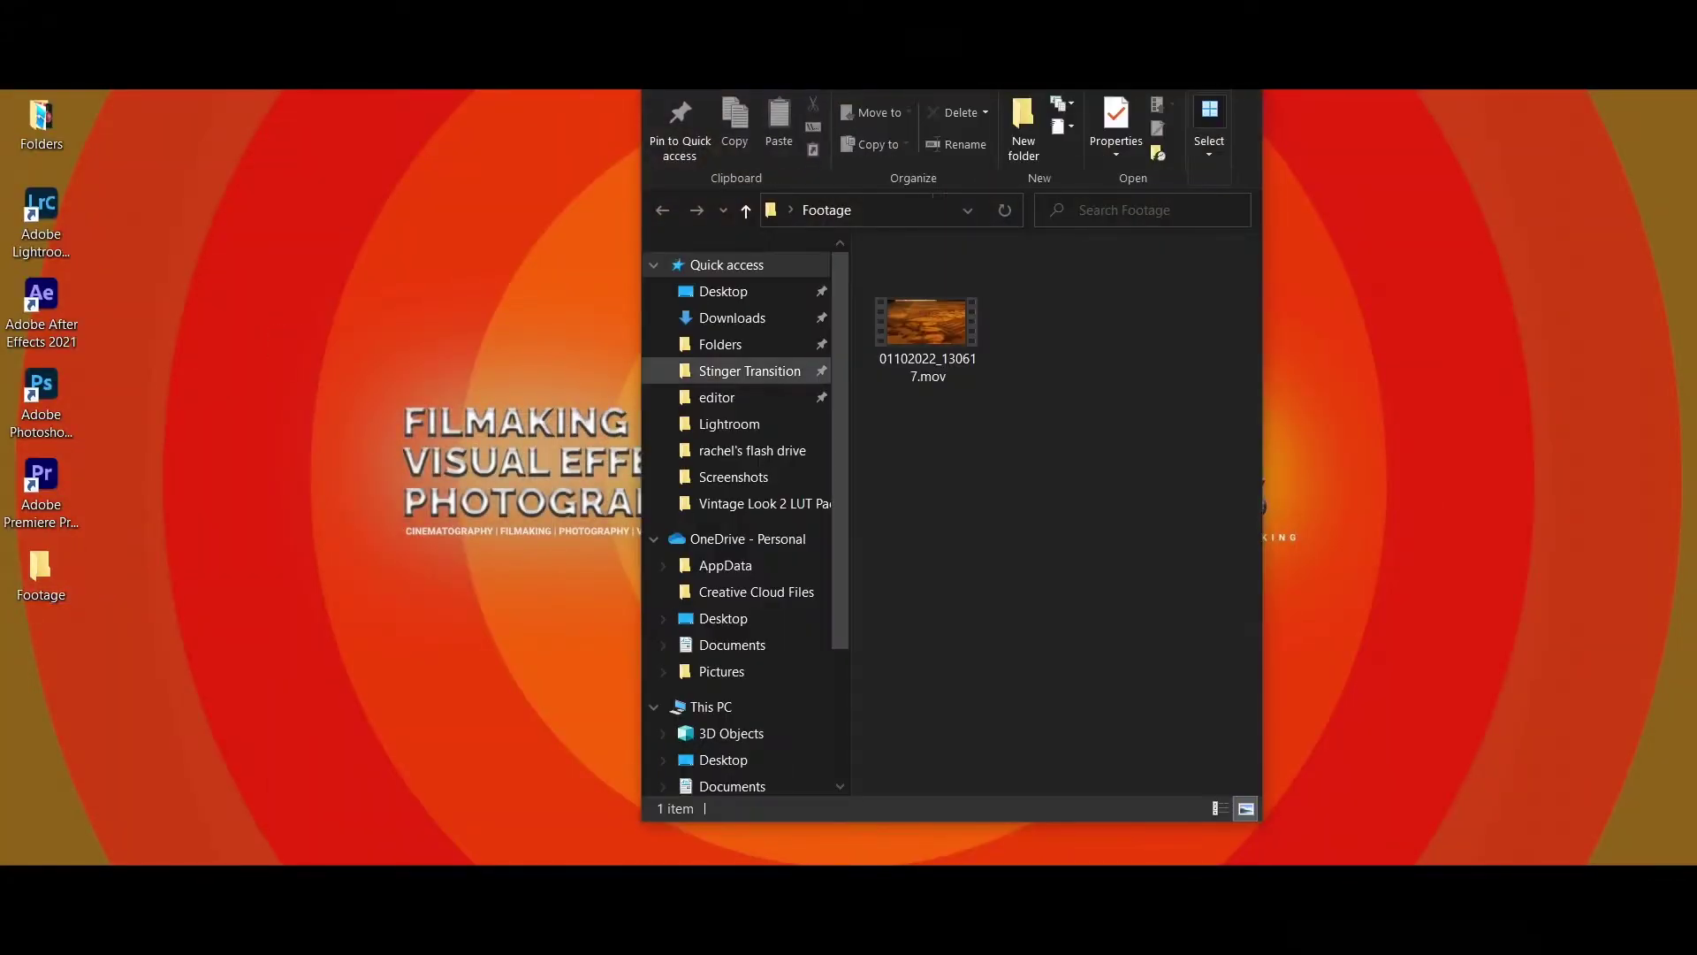
{"action": "left_click", "coordinate": [927, 318]}
{"action": "left_click_drag", "start_coordinate": [927, 318], "coordinate": [692, 718]}
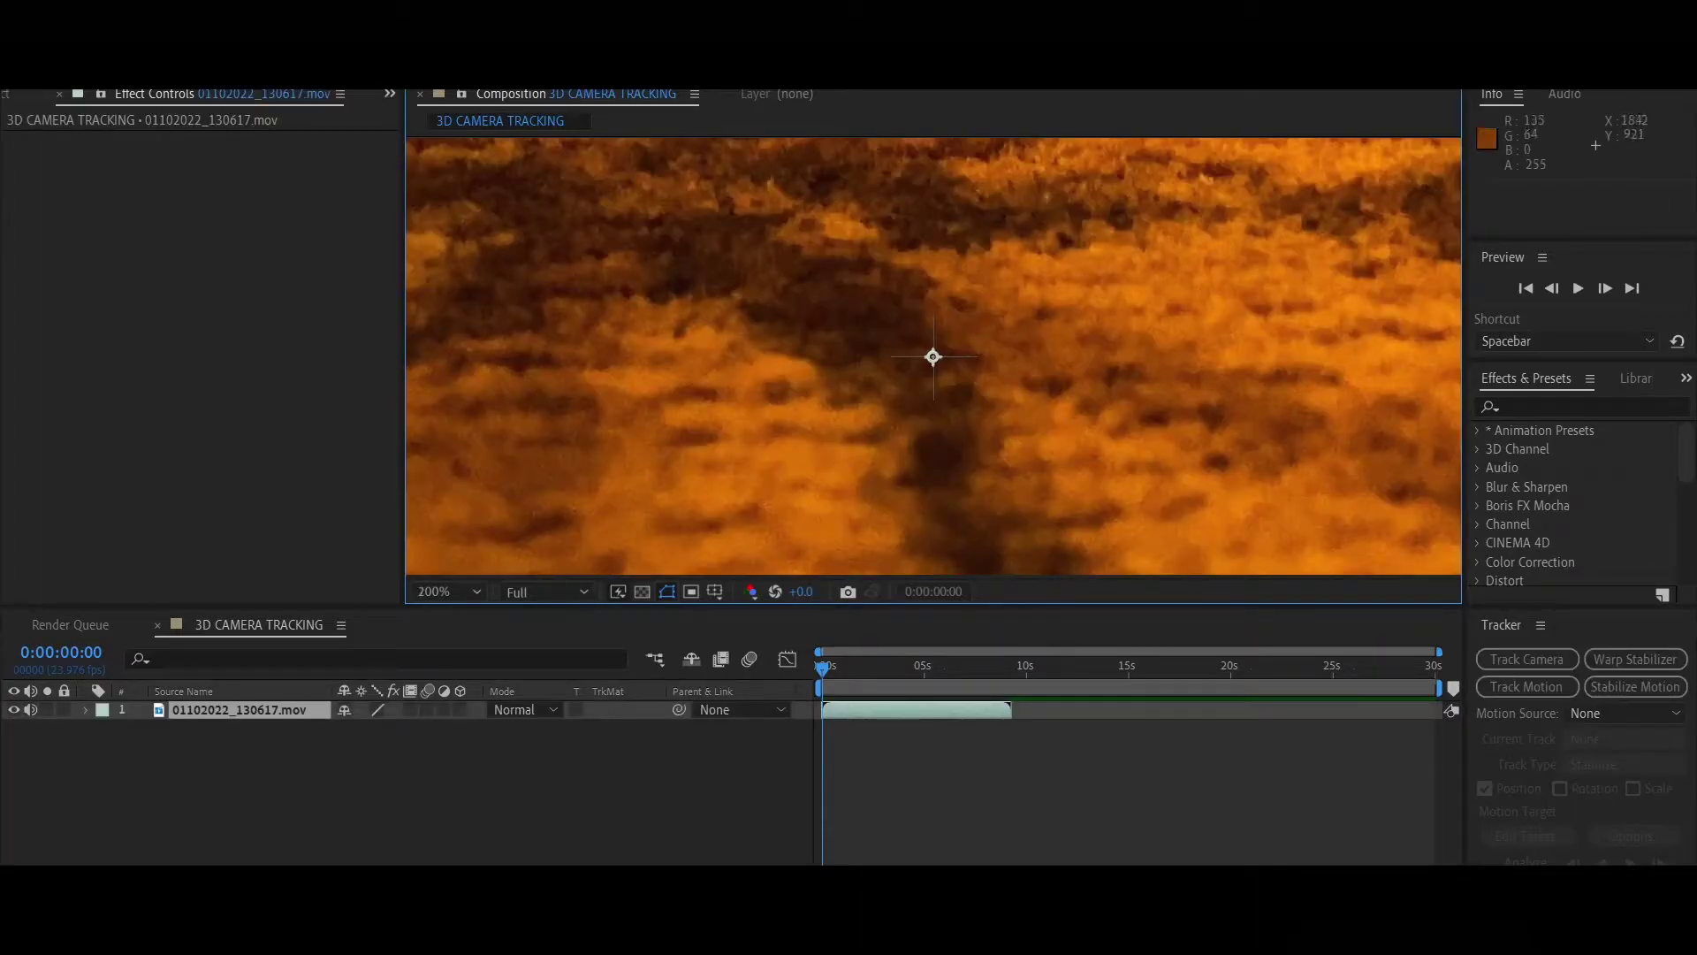
Zoom the viewer to 25% and run Track Camera on the carpet footage layer
{"action": "scroll", "coordinate": [933, 357], "scroll_direction": "down", "scroll_amount": 7}
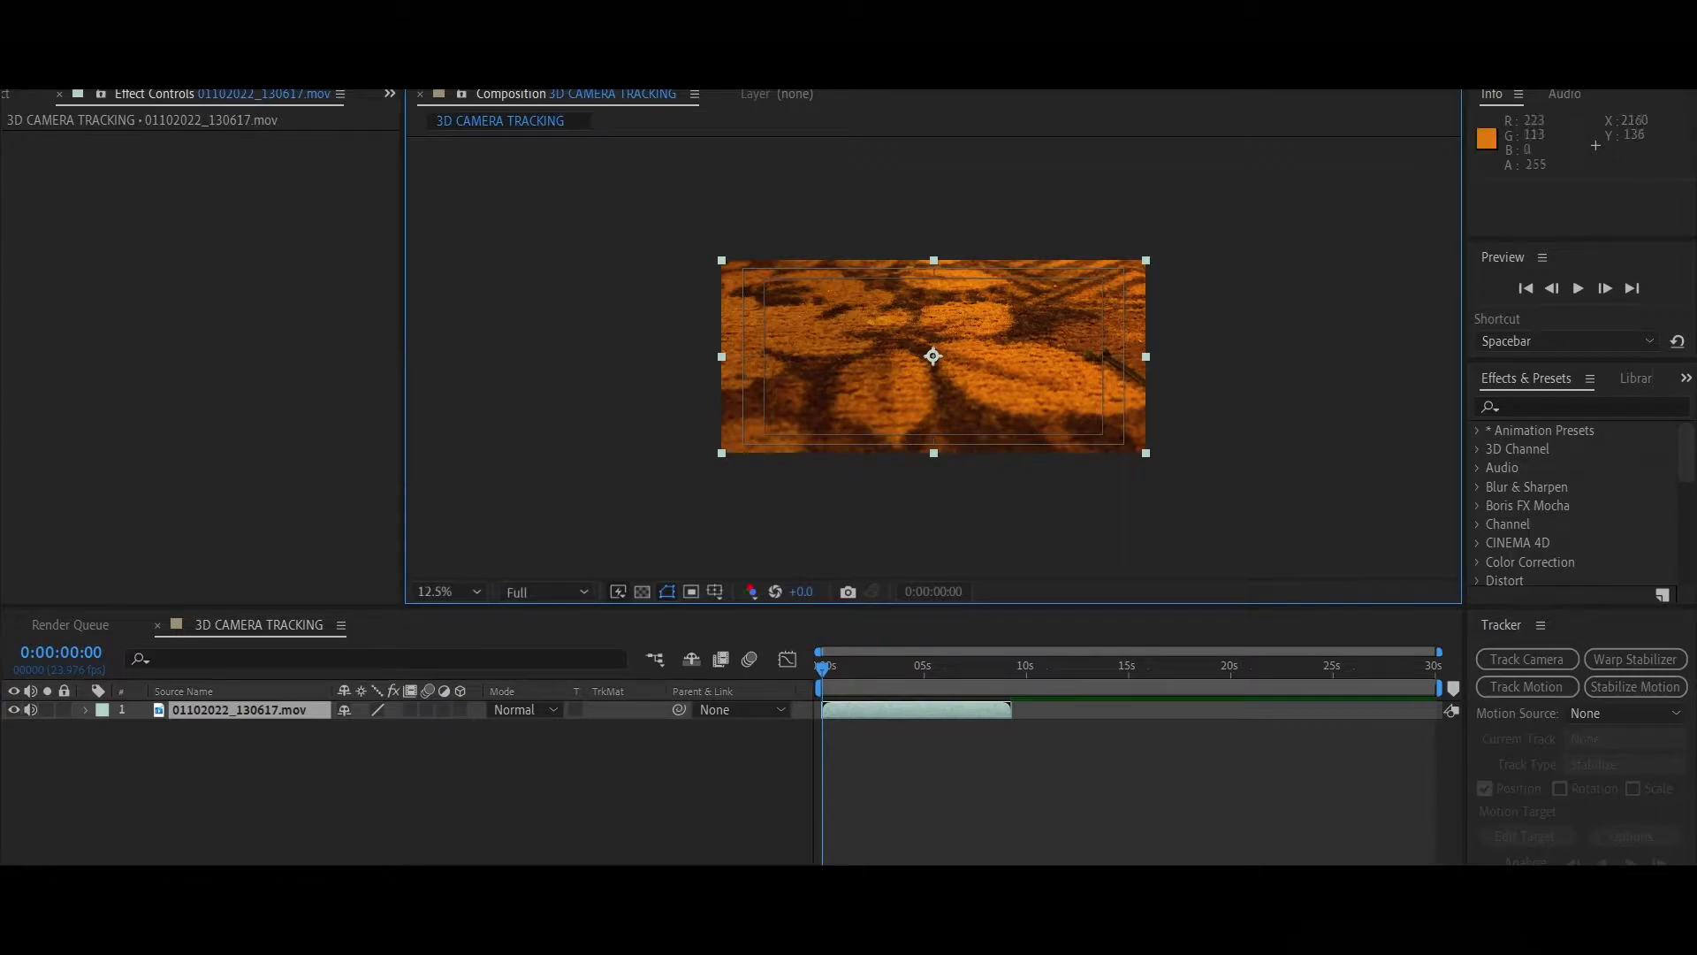
{"action": "key", "text": "period"}
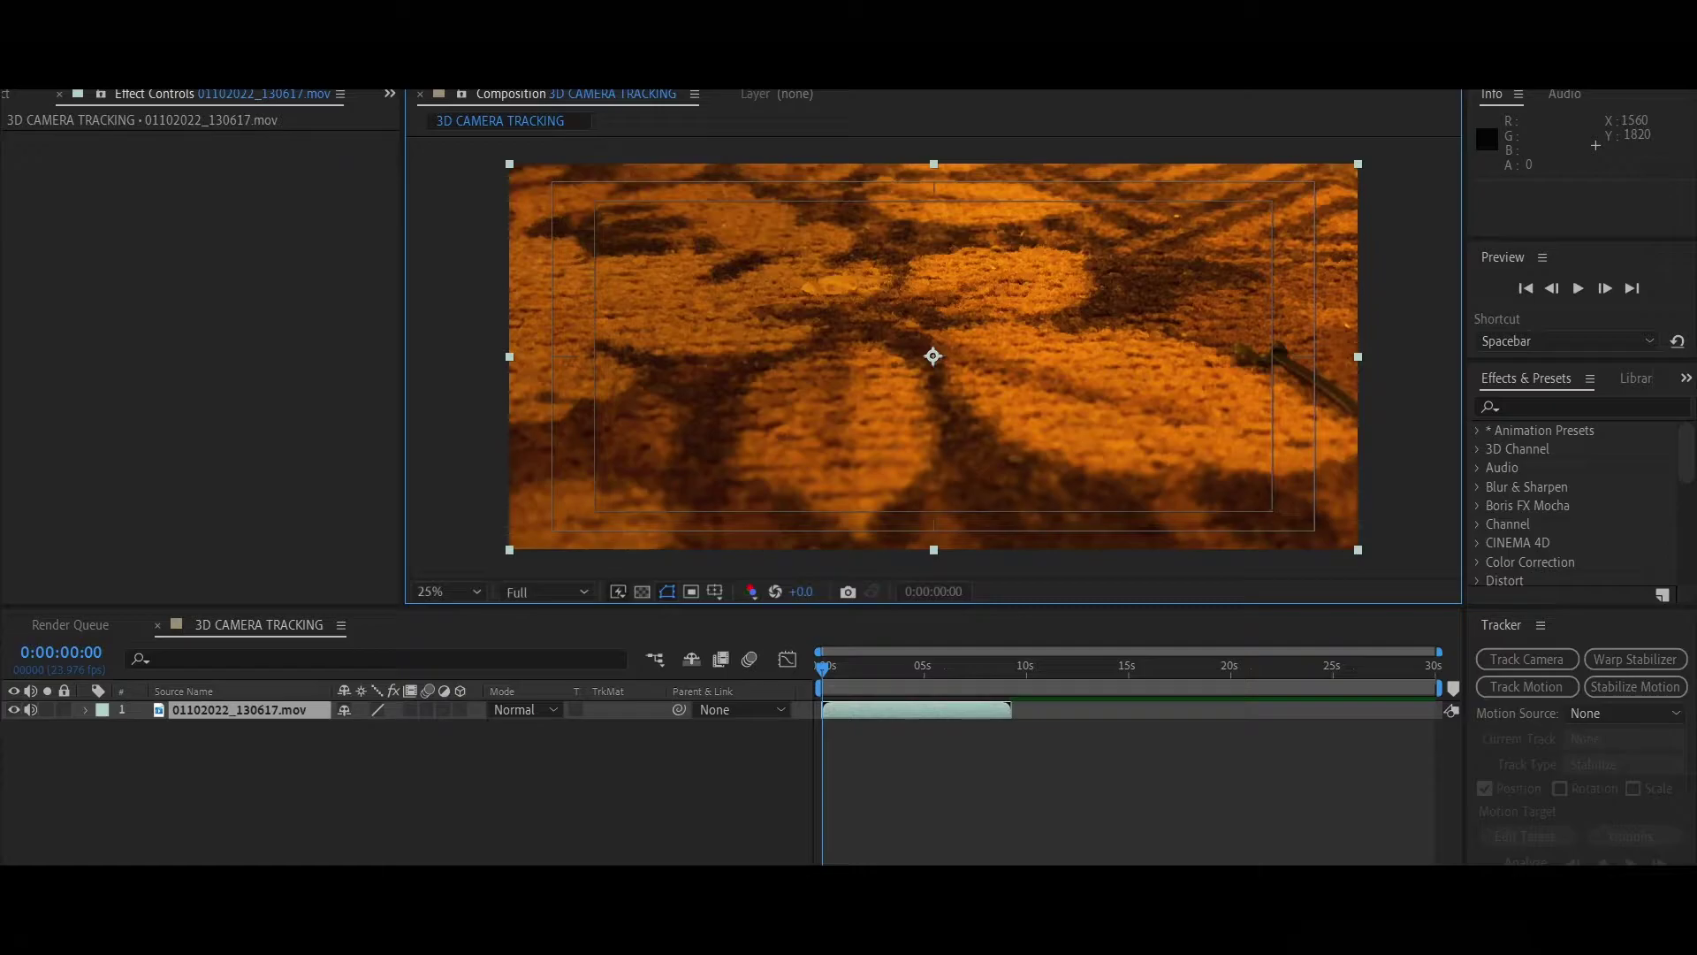
{"action": "left_click", "coordinate": [916, 709]}
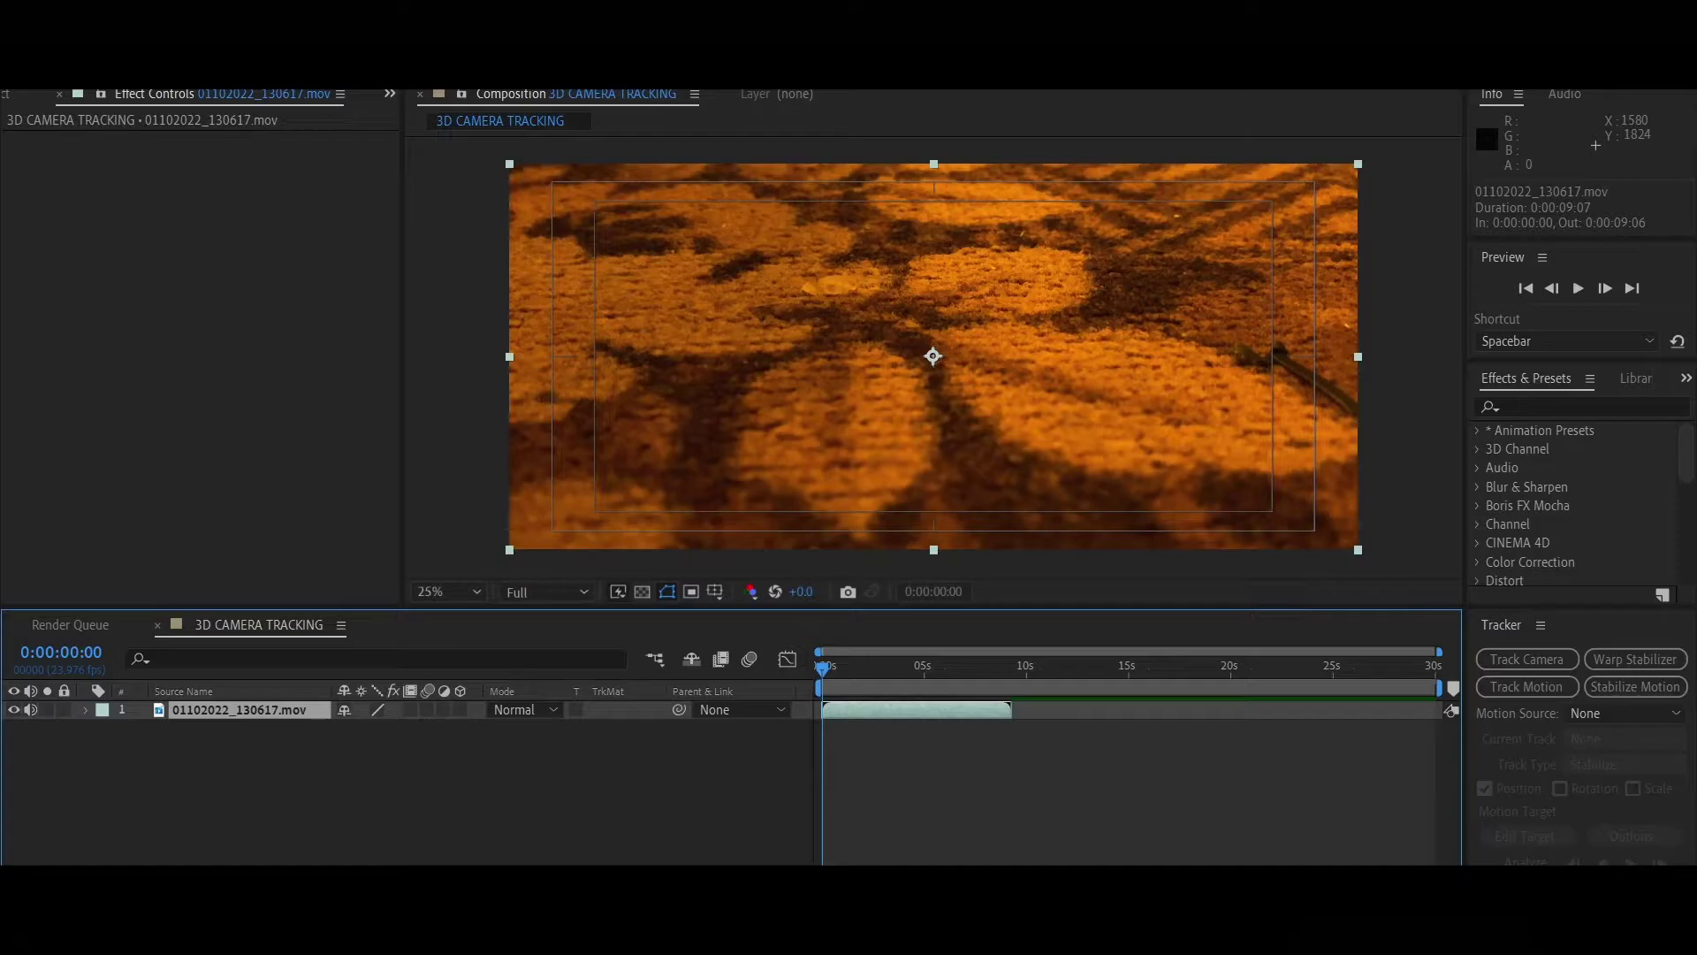
{"action": "left_click", "coordinate": [1526, 658]}
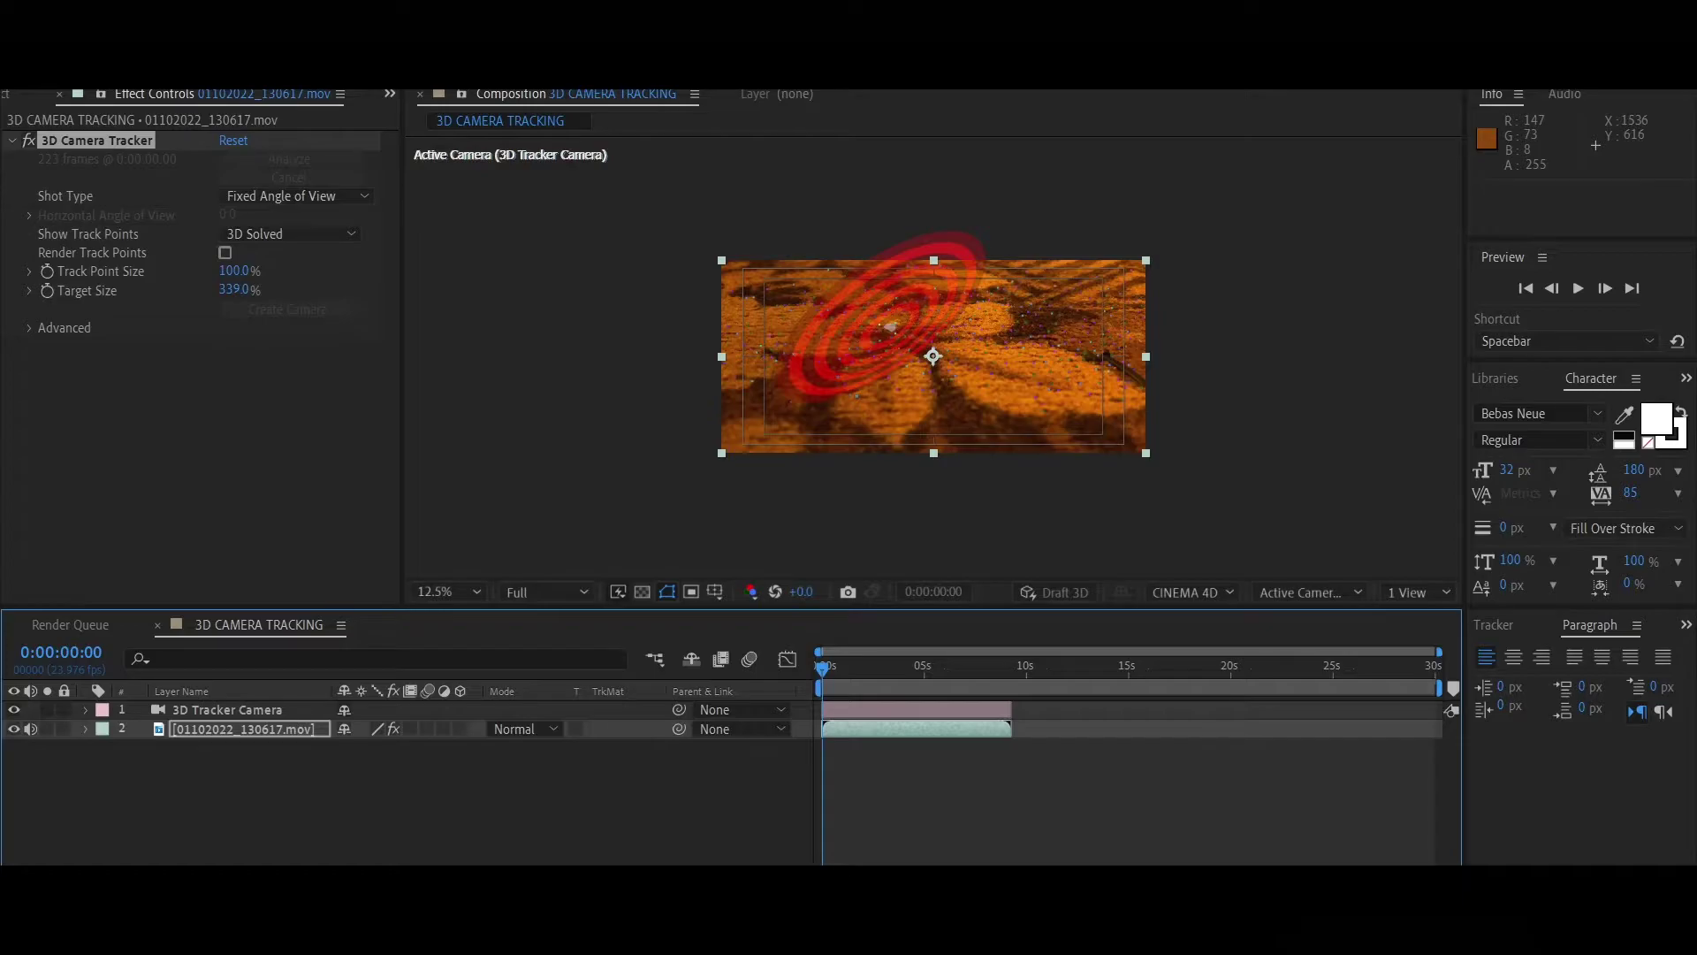
Set the tracker's Target Size to 100 and Track Point Size to 386%, then lasso-select some track points
{"action": "scroll", "coordinate": [888, 326], "scroll_direction": "up", "scroll_amount": 2}
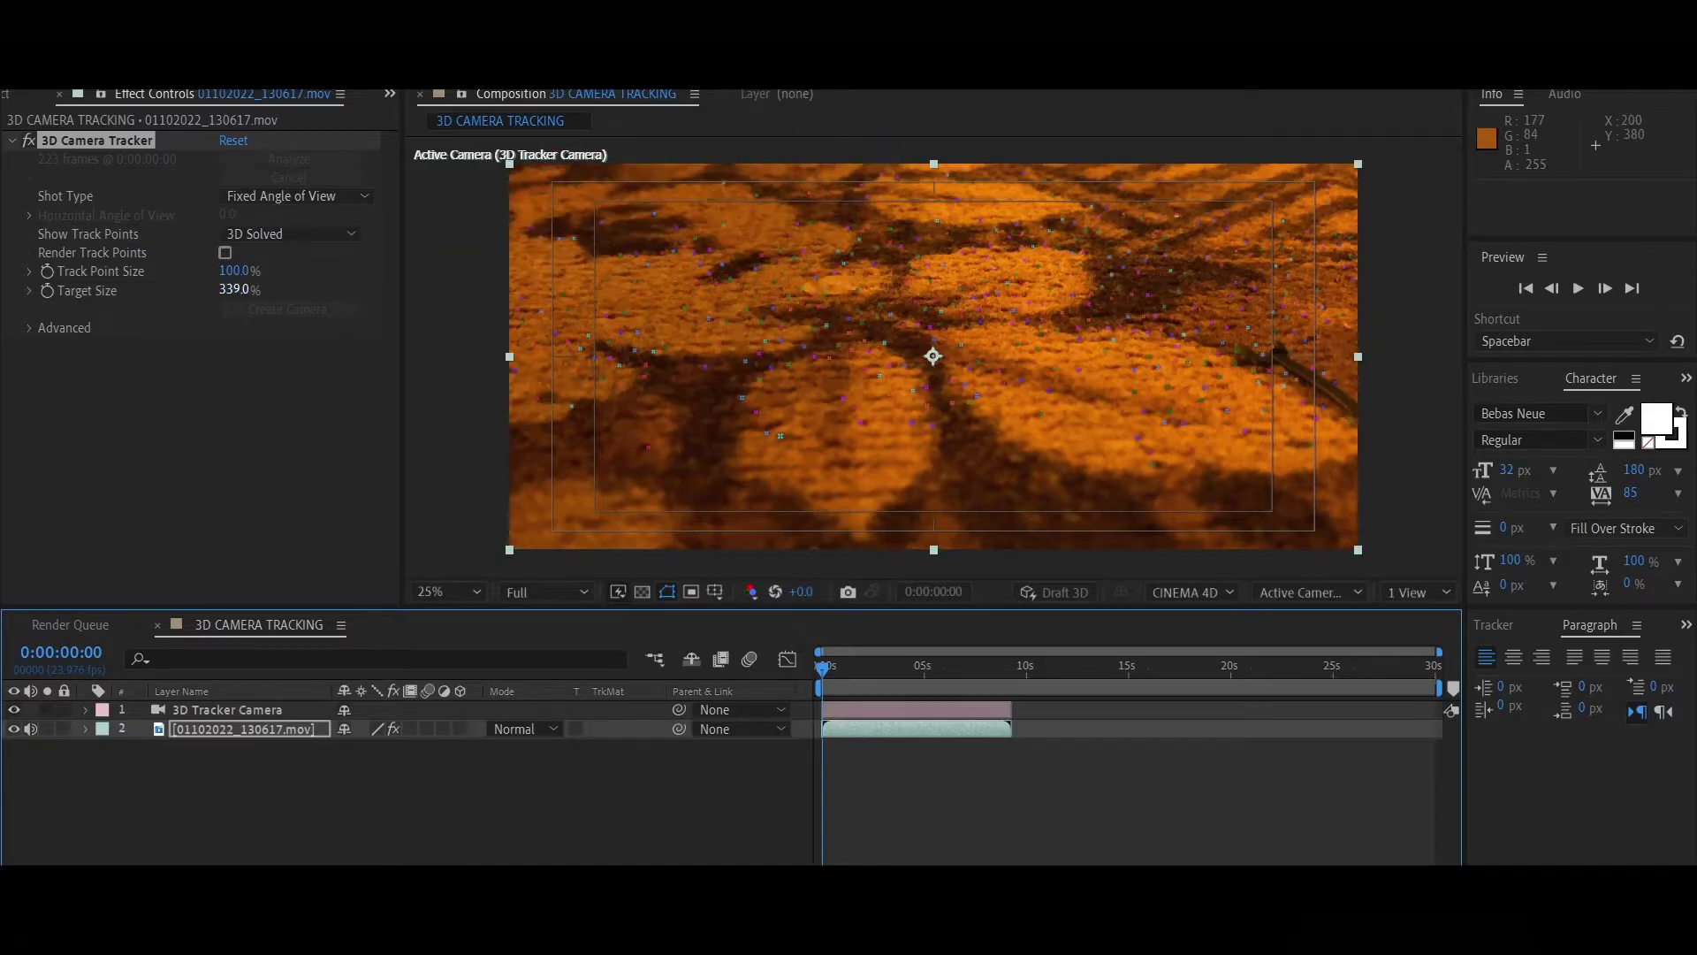
{"action": "left_click", "coordinate": [237, 290]}
{"action": "type", "text": "100"}
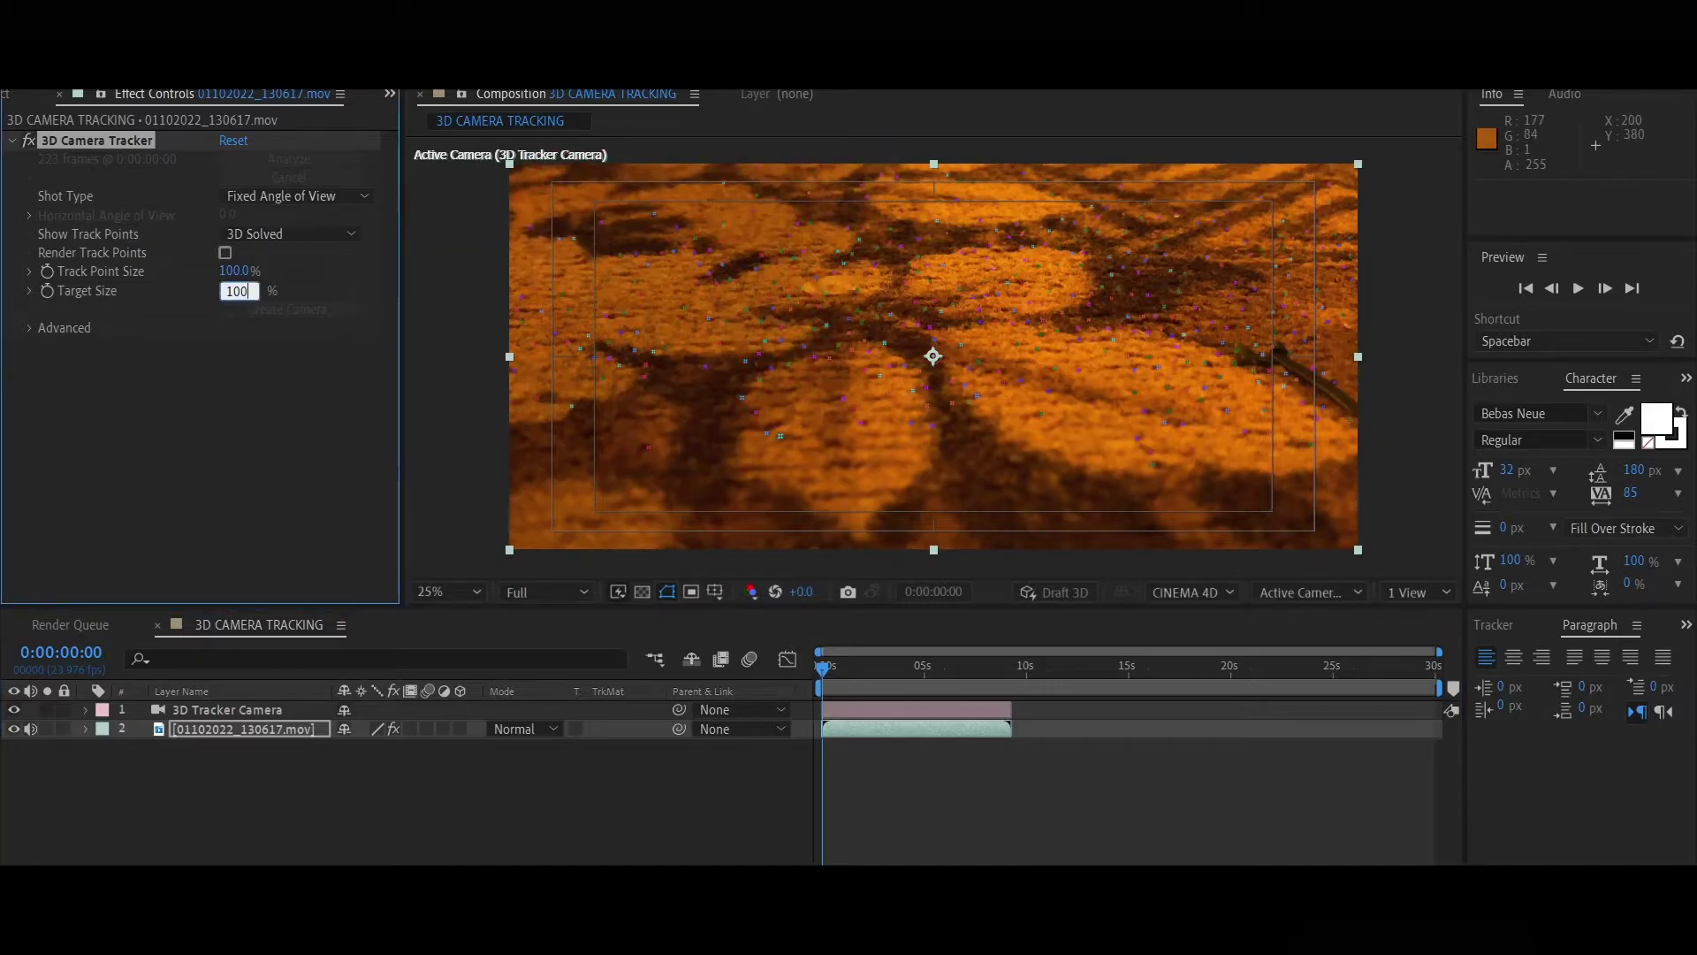
{"action": "key", "text": "Return"}
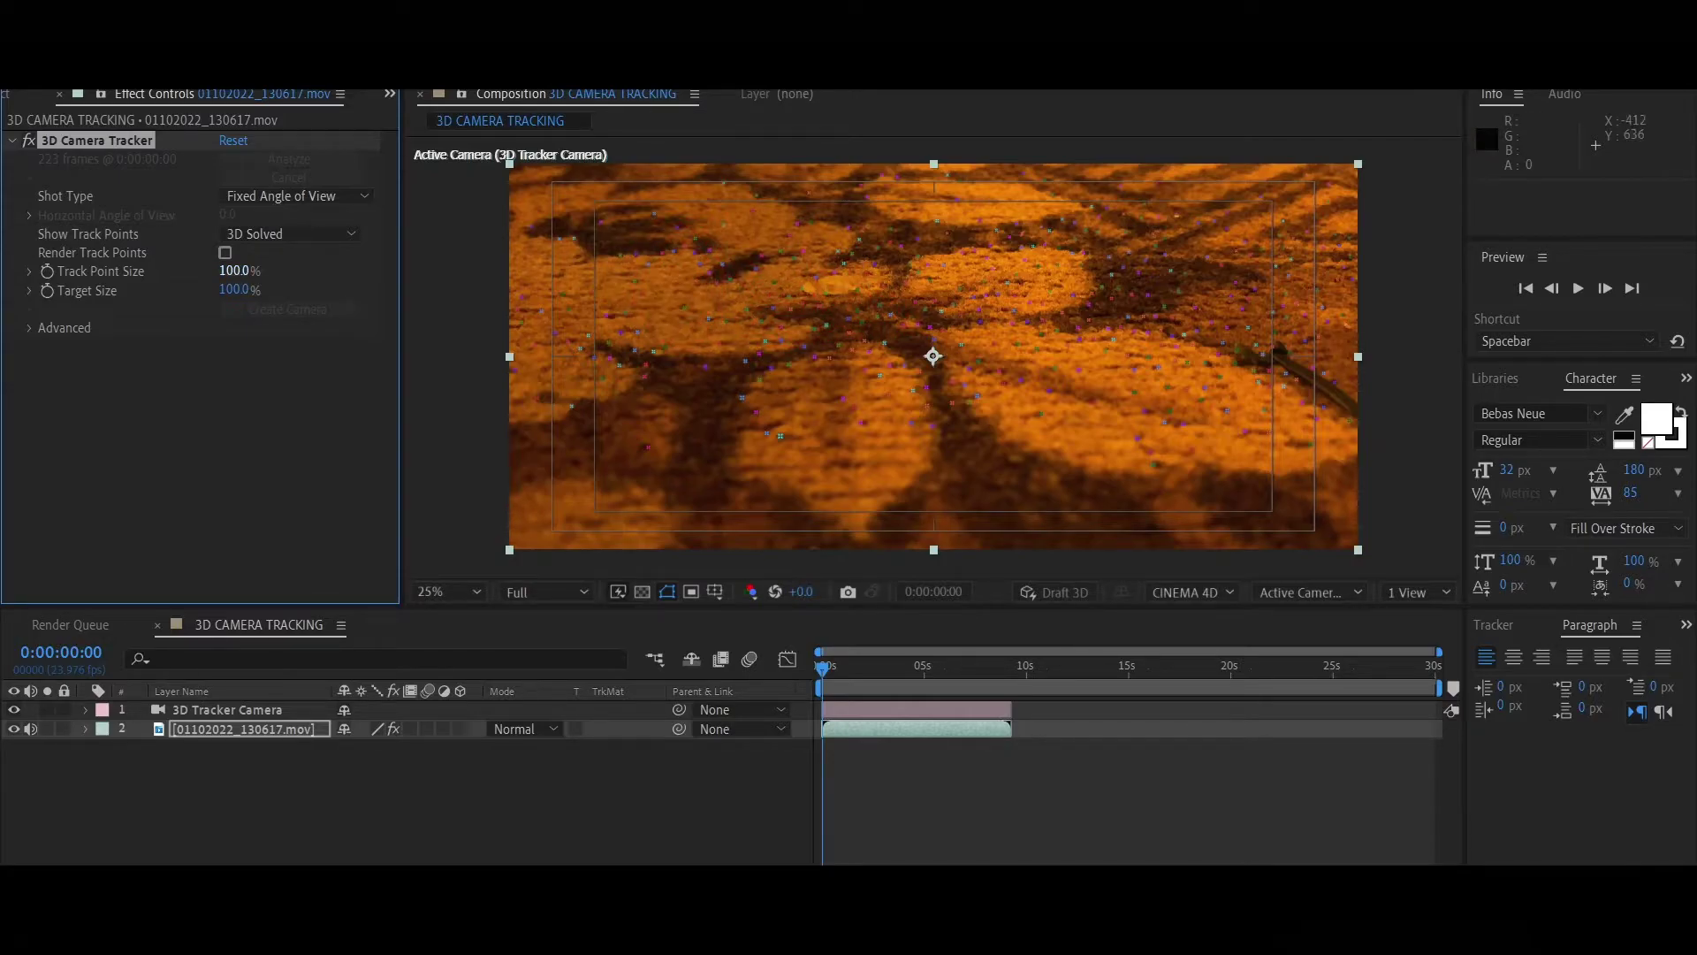
{"action": "left_click_drag", "start_coordinate": [239, 270], "coordinate": [481, 271]}
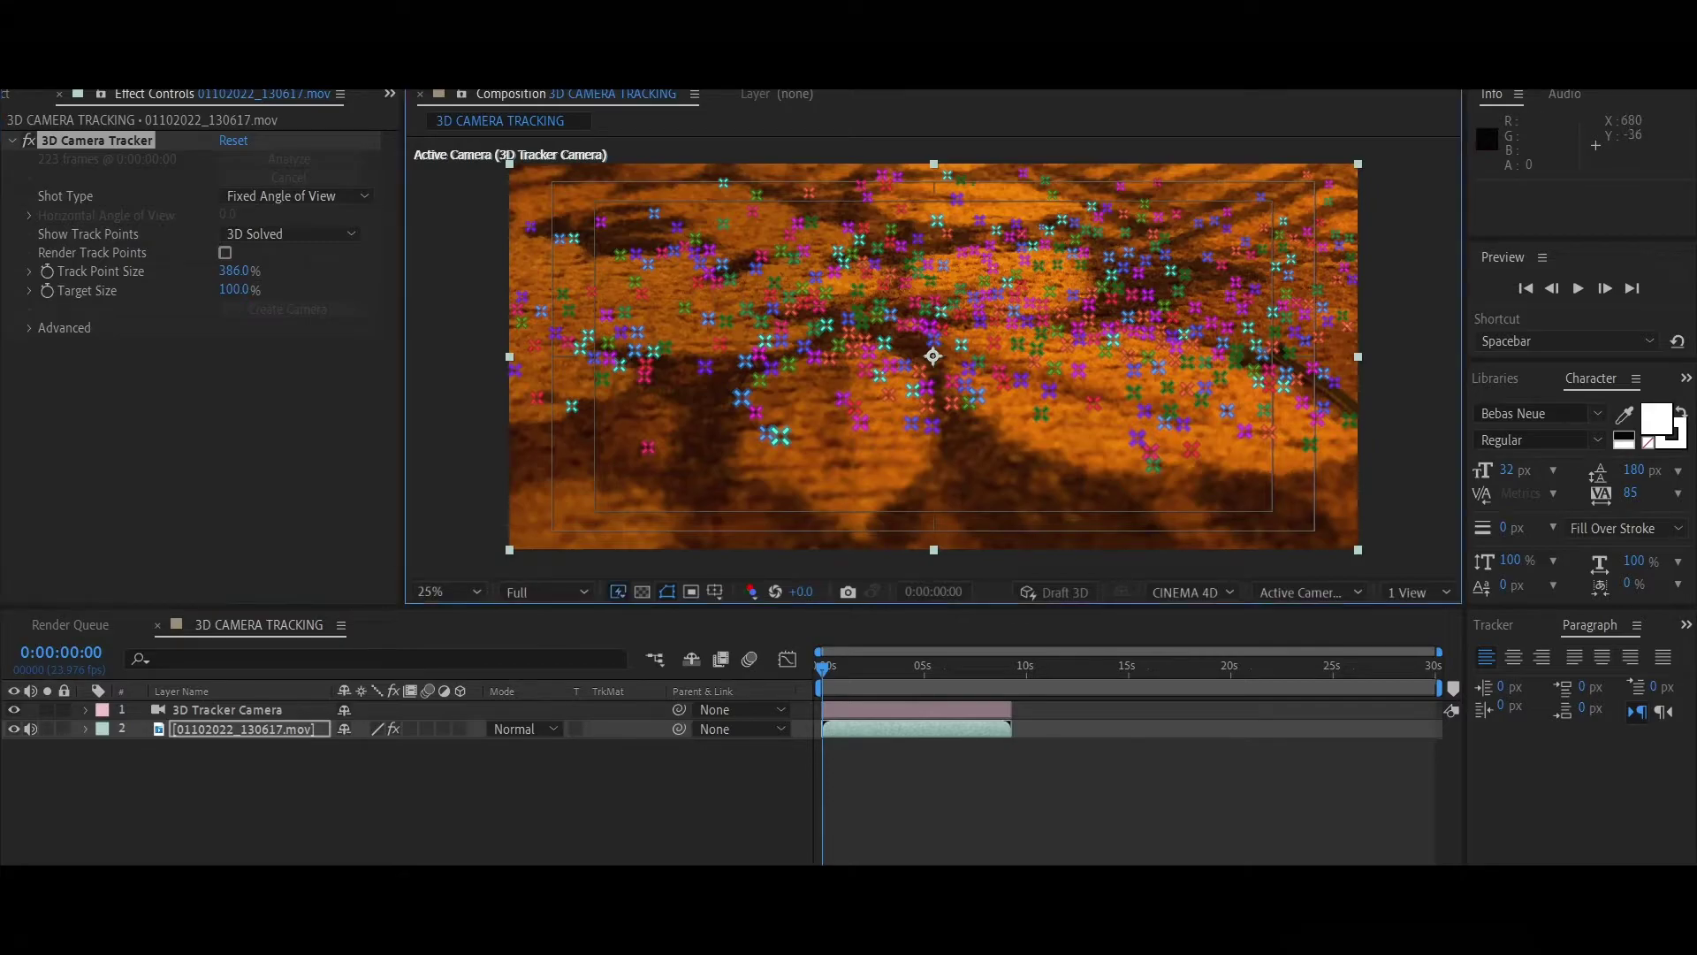
{"action": "mouse_move", "coordinate": [796, 190]}
{"action": "left_mouse_down"}
{"action": "mouse_move", "coordinate": [1130, 299]}
{"action": "mouse_move", "coordinate": [707, 398]}
{"action": "mouse_move", "coordinate": [543, 327]}
{"action": "mouse_move", "coordinate": [698, 144]}
{"action": "mouse_move", "coordinate": [861, 138]}
{"action": "mouse_move", "coordinate": [1149, 204]}
{"action": "mouse_move", "coordinate": [1126, 265]}
{"action": "mouse_move", "coordinate": [1119, 251]}
{"action": "left_mouse_up"}
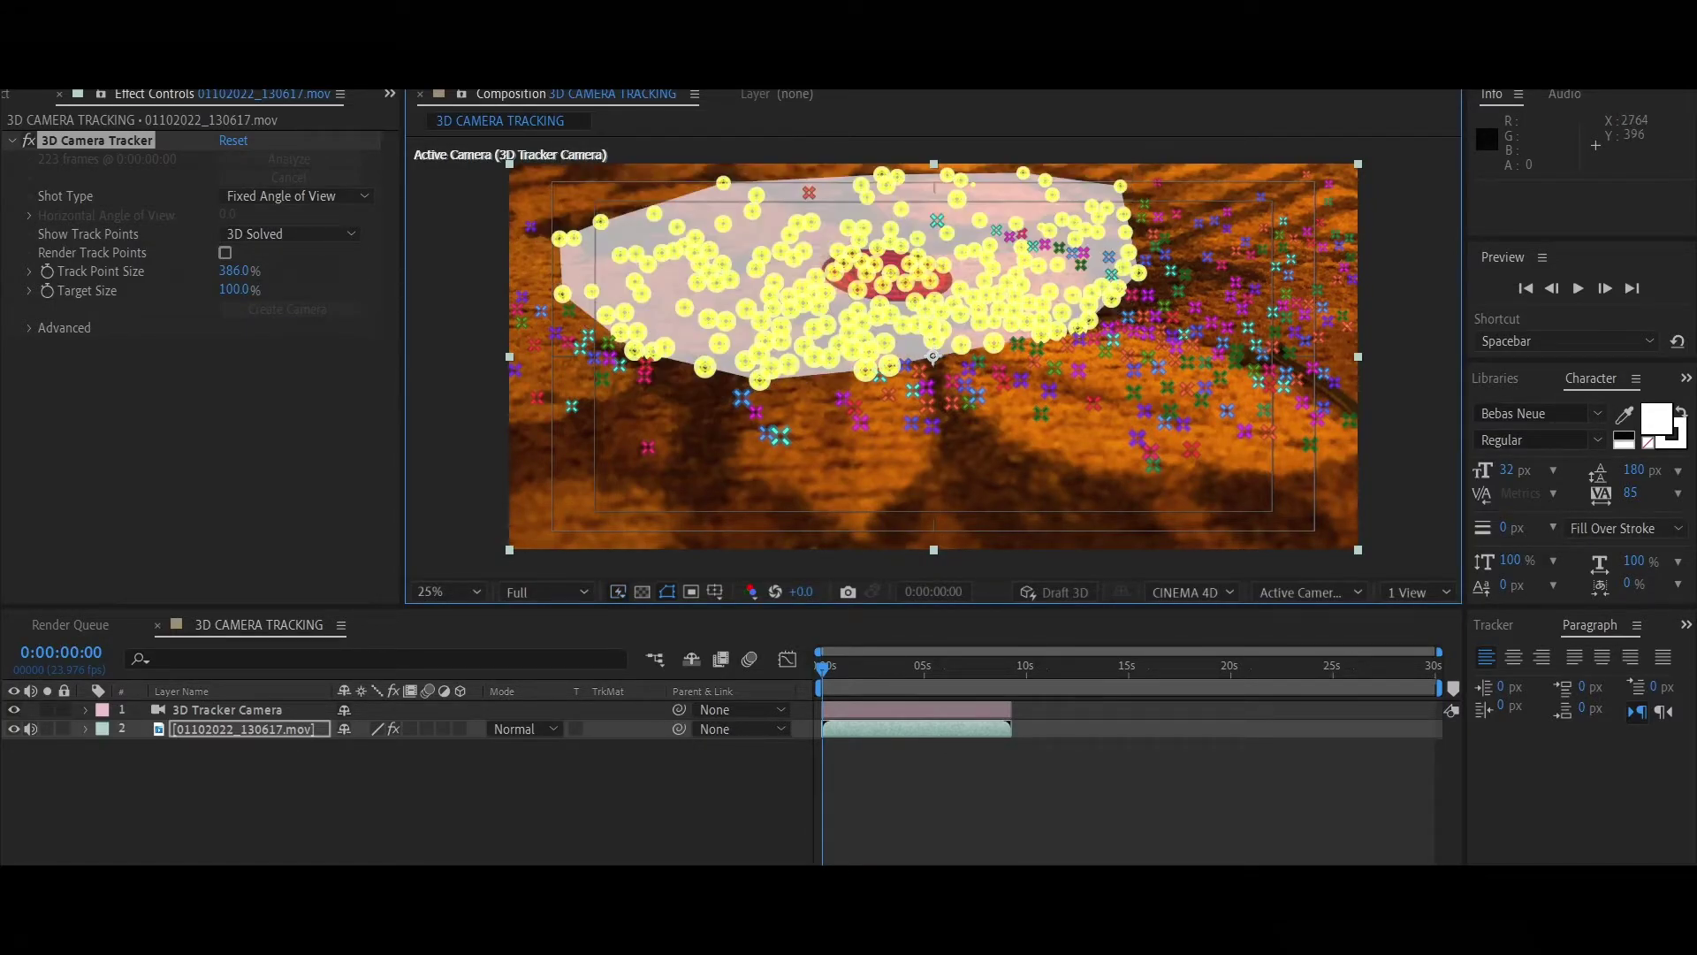
{"action": "left_click", "coordinate": [874, 263]}
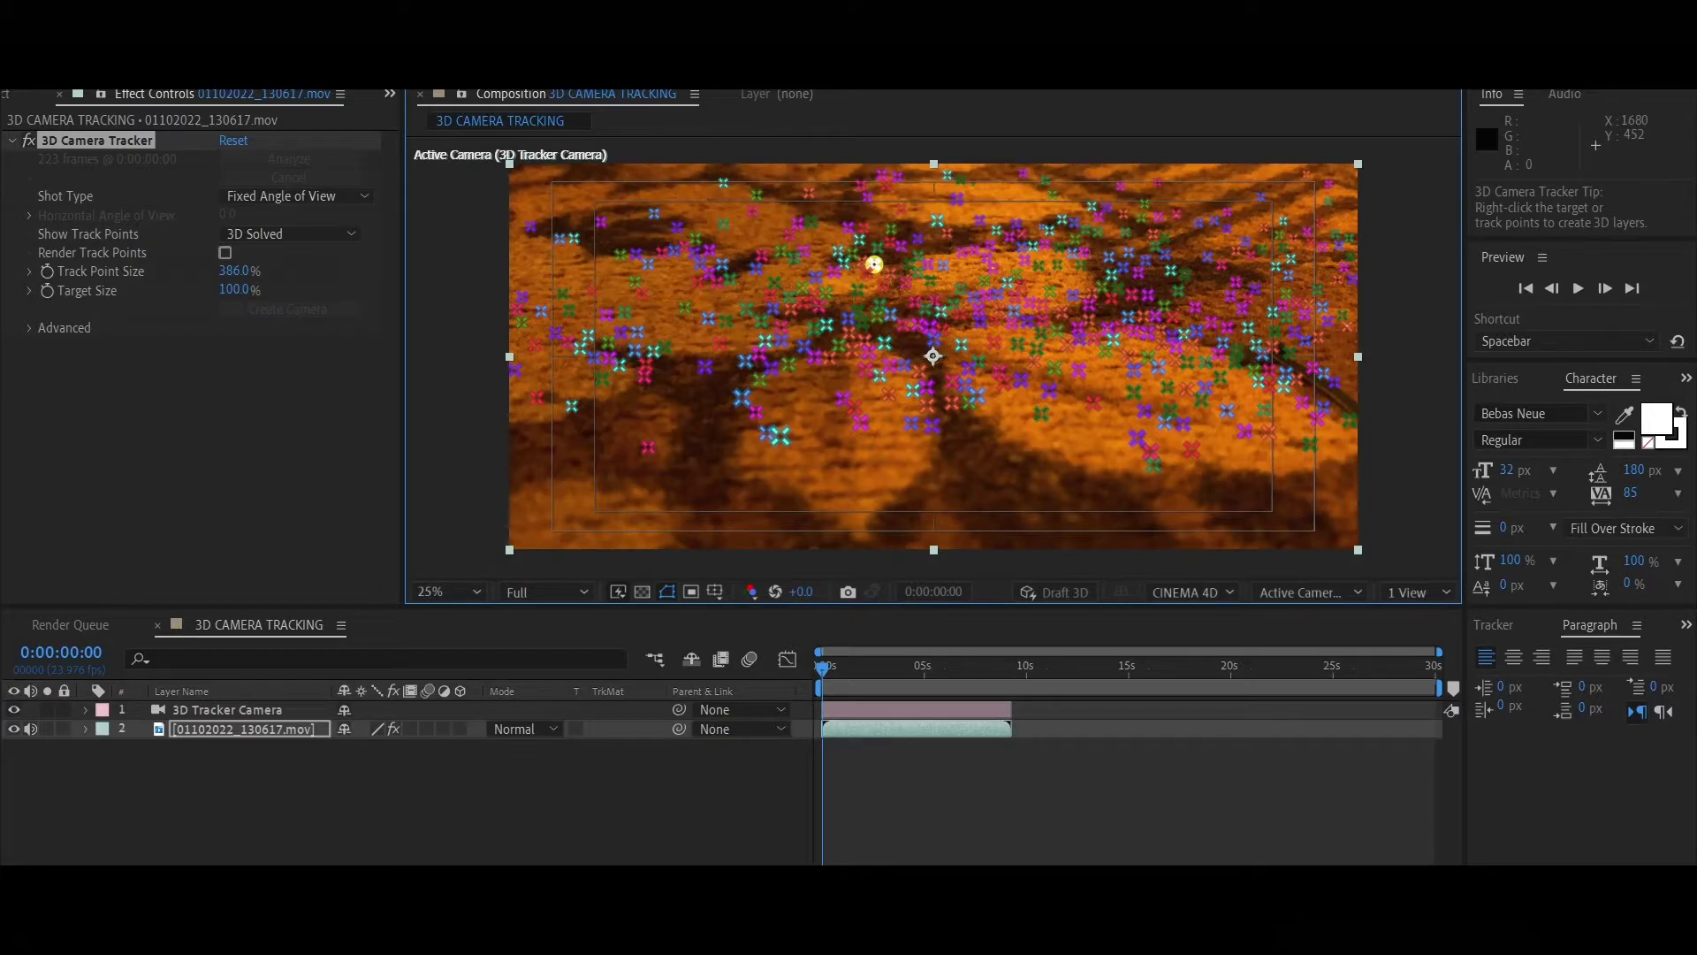
{"action": "mouse_move", "coordinate": [676, 171]}
{"action": "left_mouse_down"}
{"action": "mouse_move", "coordinate": [1137, 380]}
{"action": "mouse_move", "coordinate": [724, 388]}
{"action": "mouse_move", "coordinate": [619, 257]}
{"action": "mouse_move", "coordinate": [886, 325]}
{"action": "left_mouse_up"}
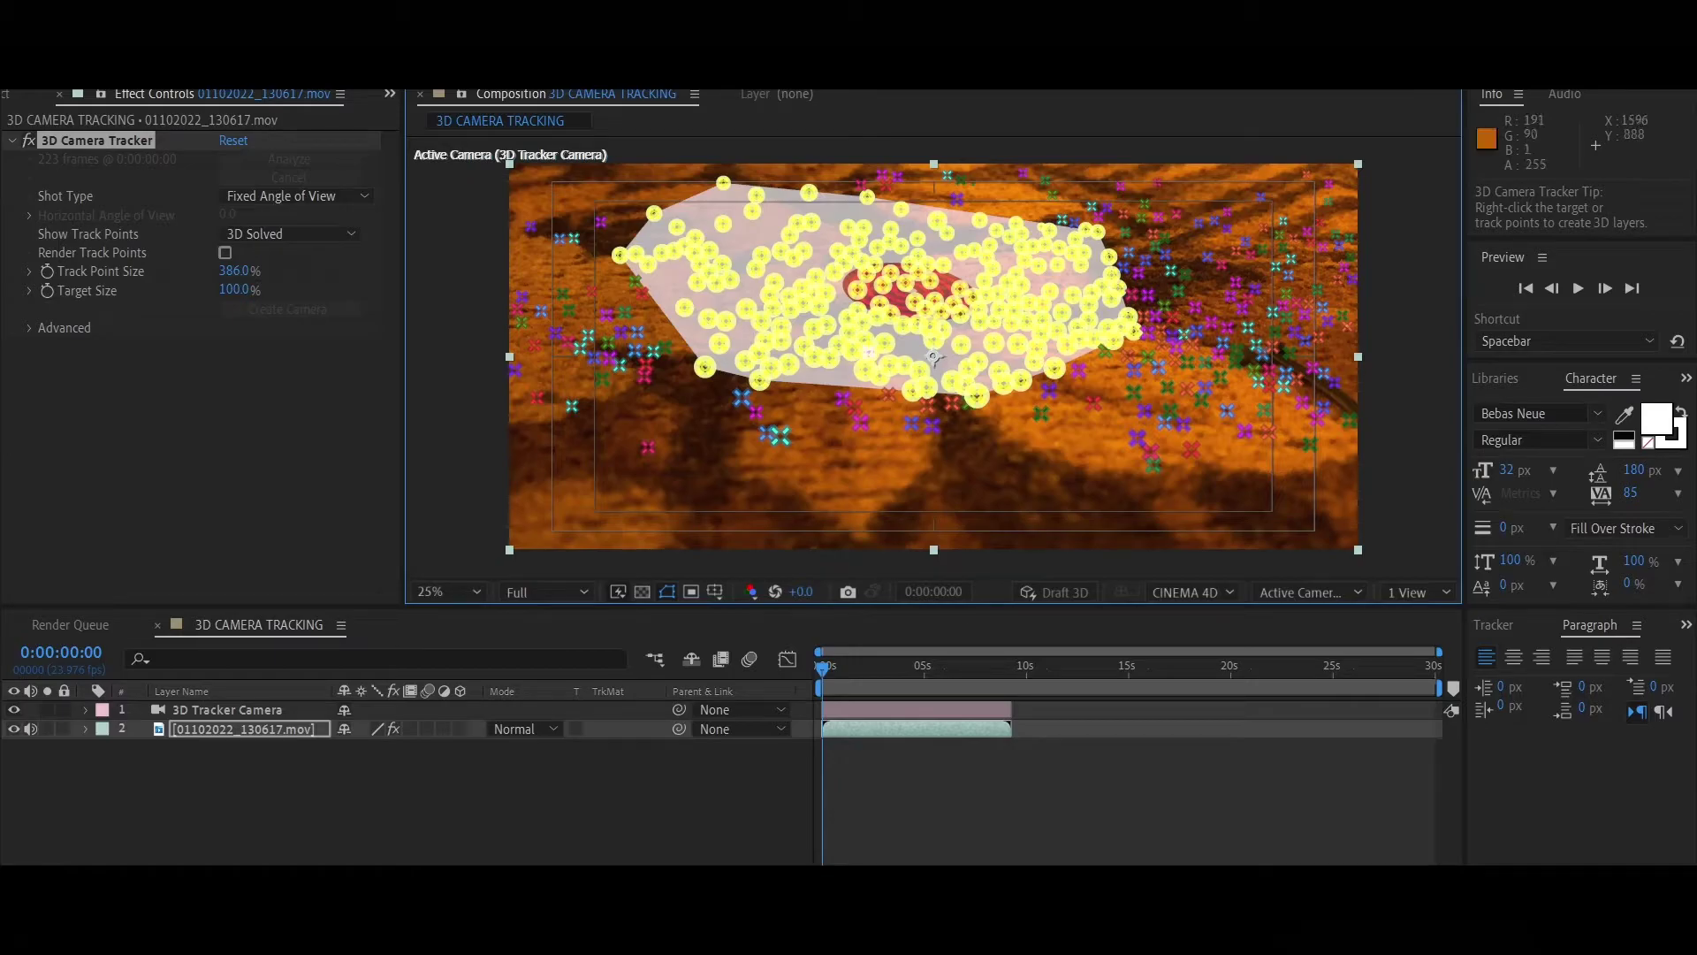
{"action": "right_click", "coordinate": [861, 358]}
{"action": "left_click", "coordinate": [924, 372]}
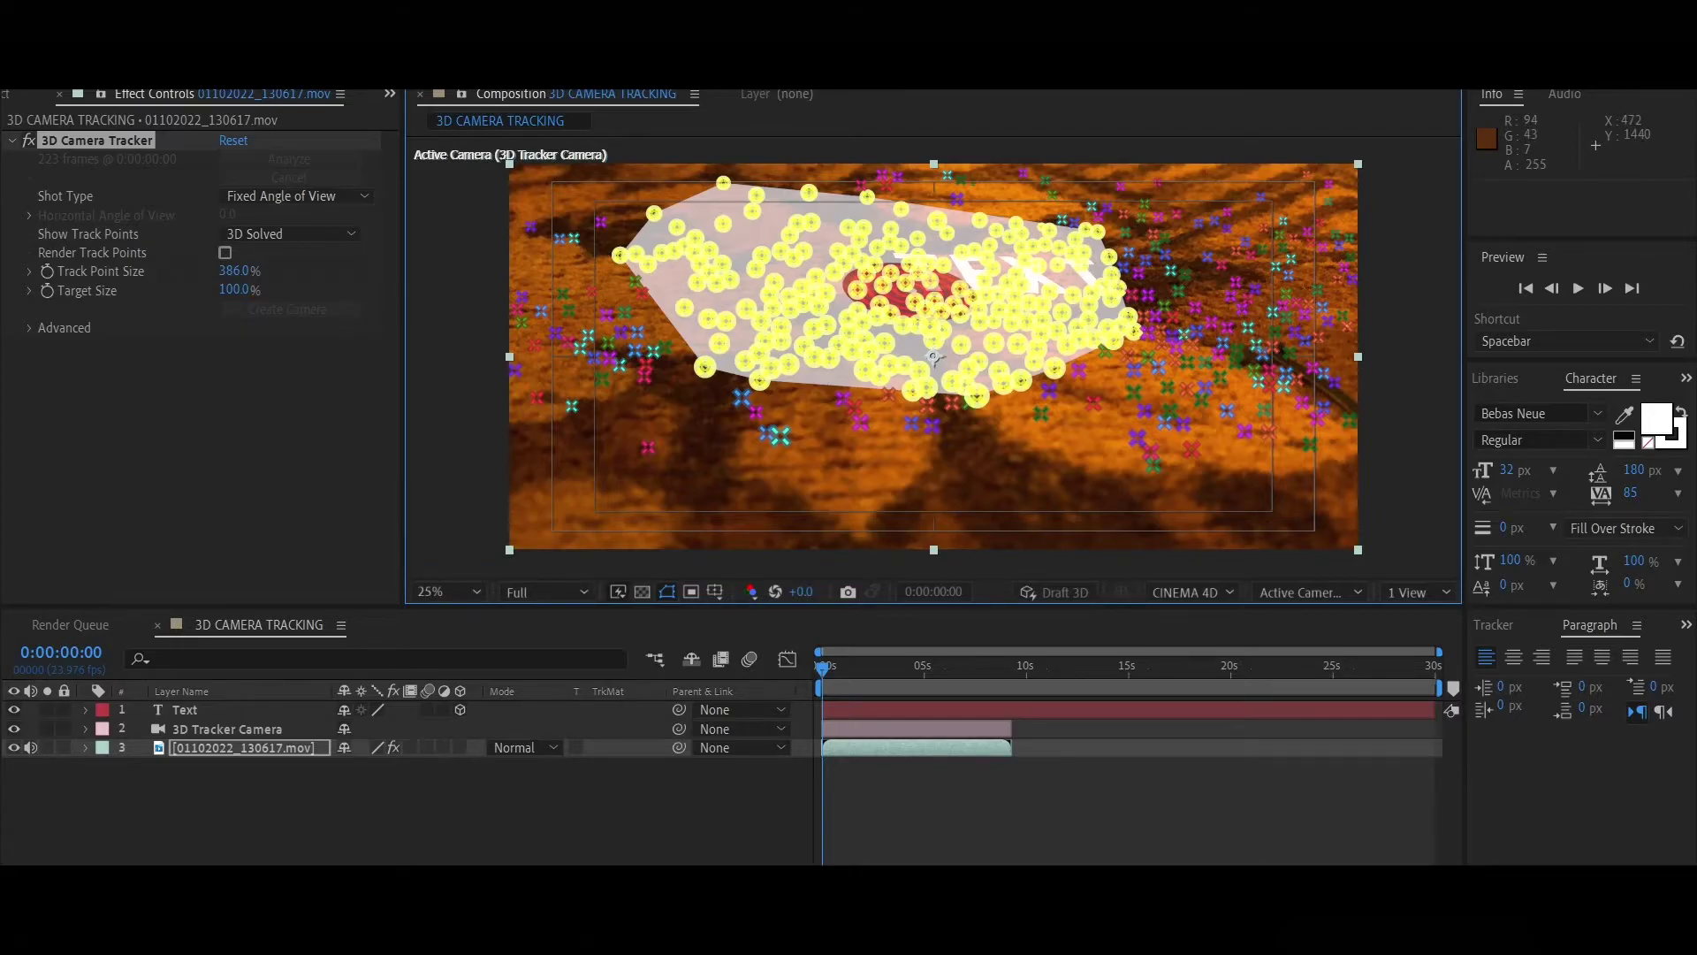
{"action": "left_click", "coordinate": [194, 459]}
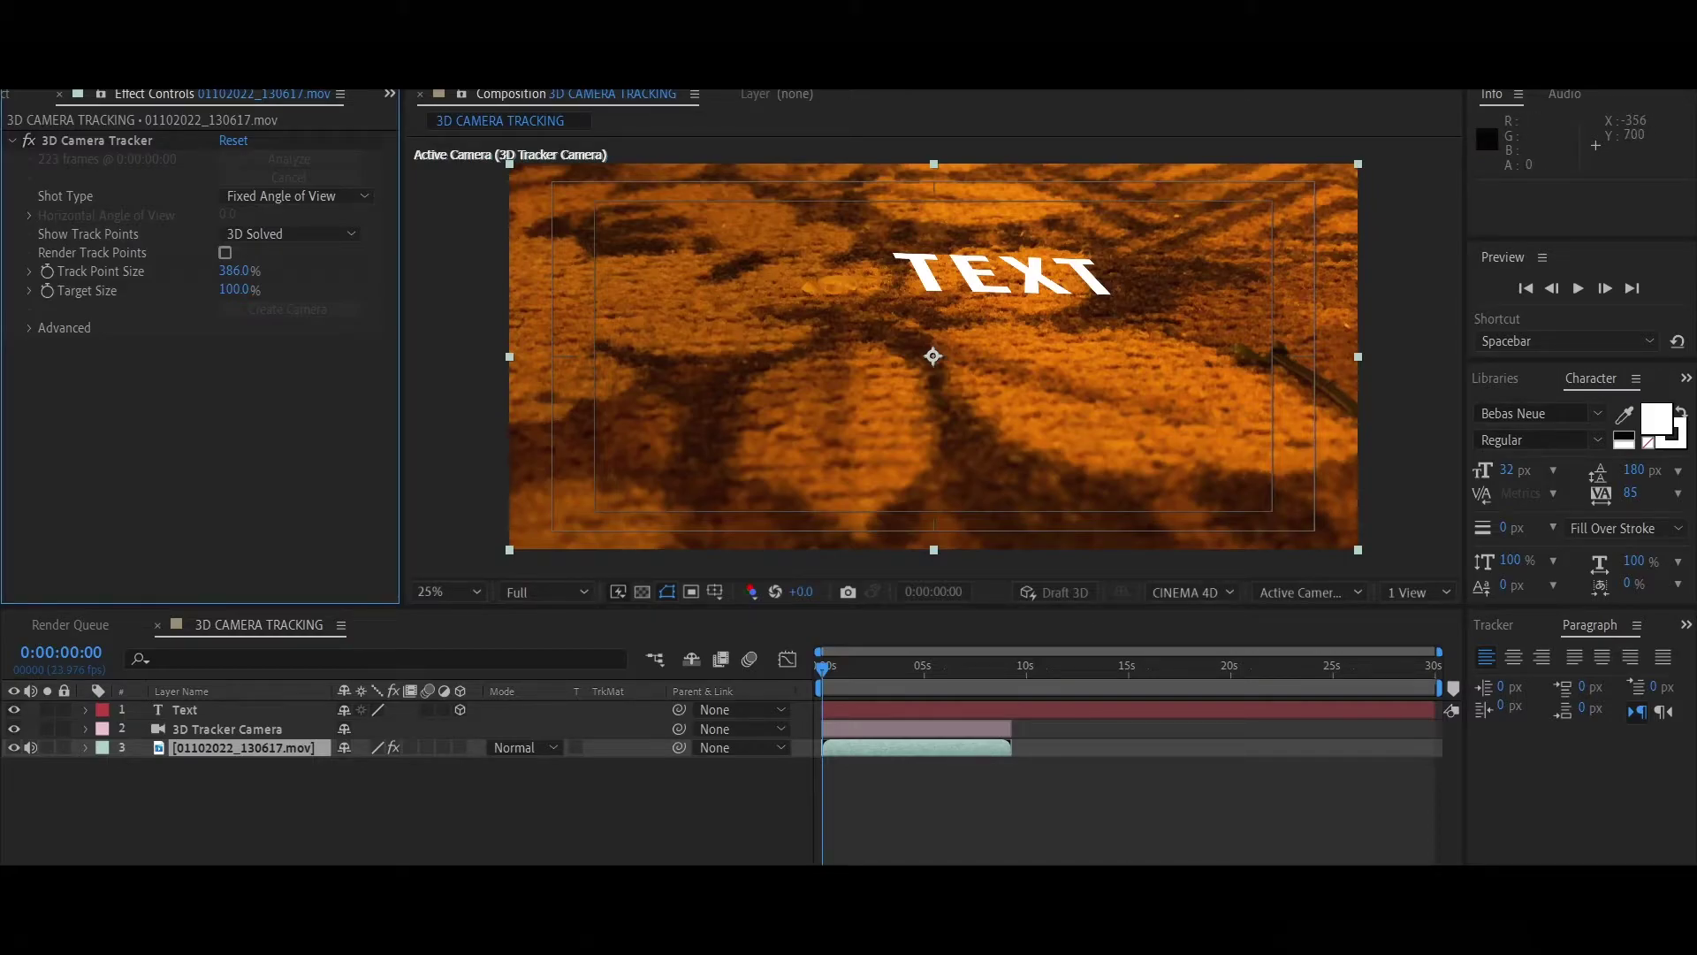
{"action": "left_click", "coordinate": [97, 141]}
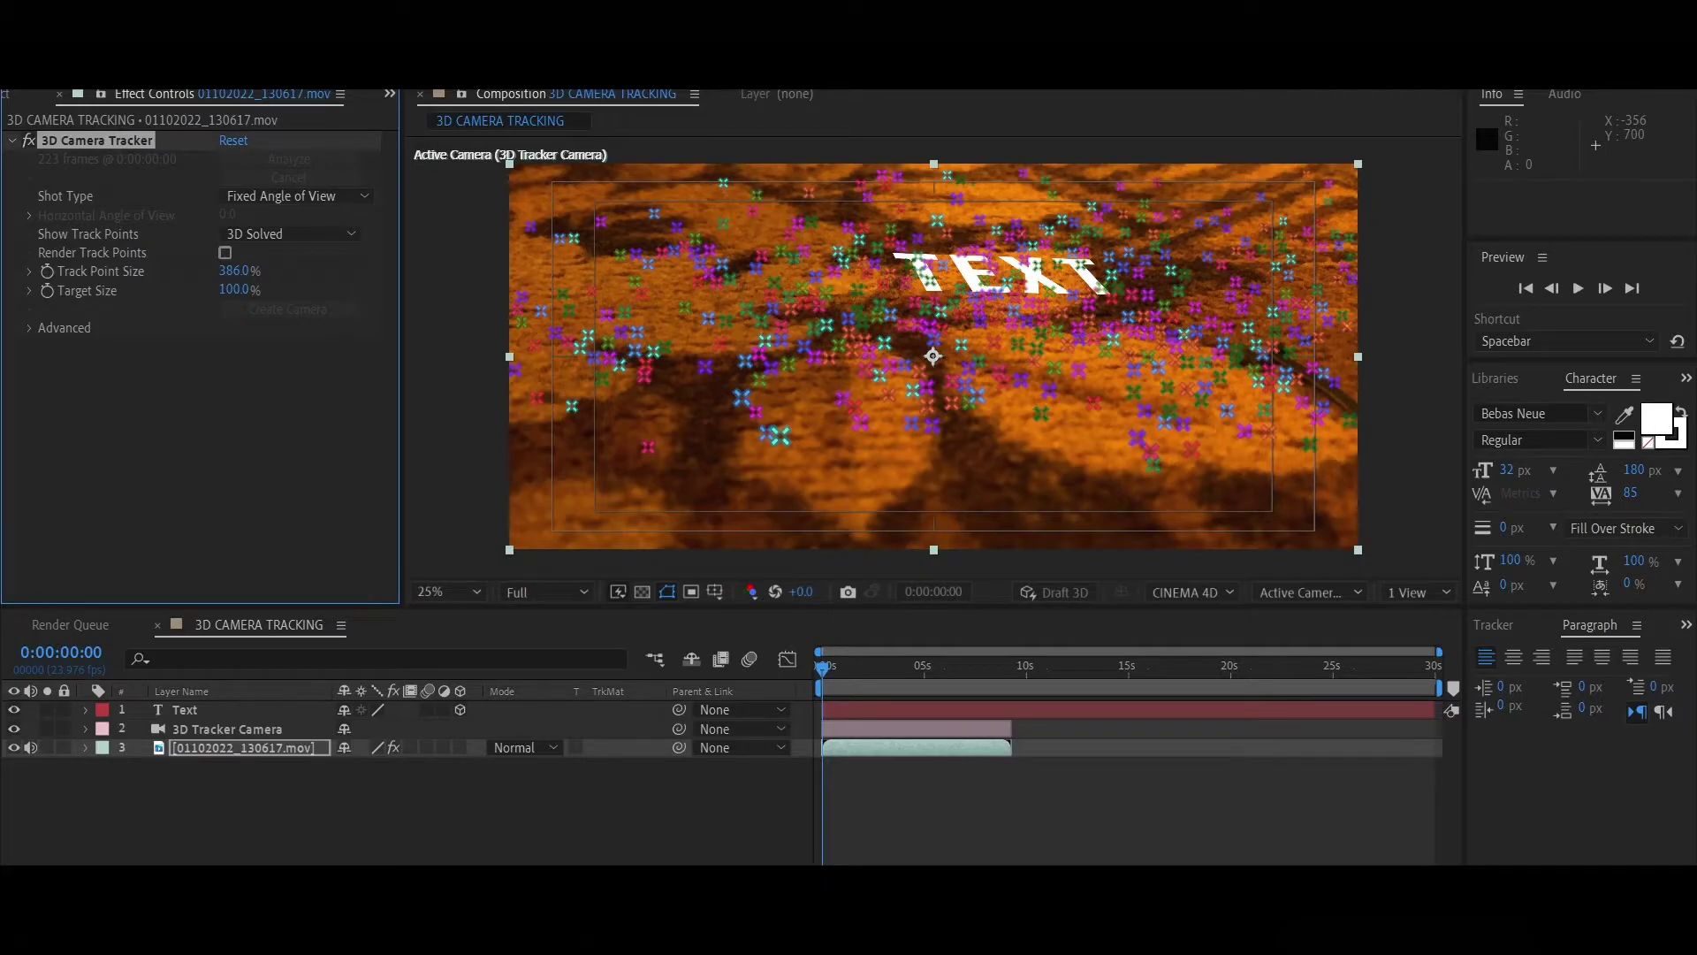
{"action": "left_click", "coordinate": [242, 747]}
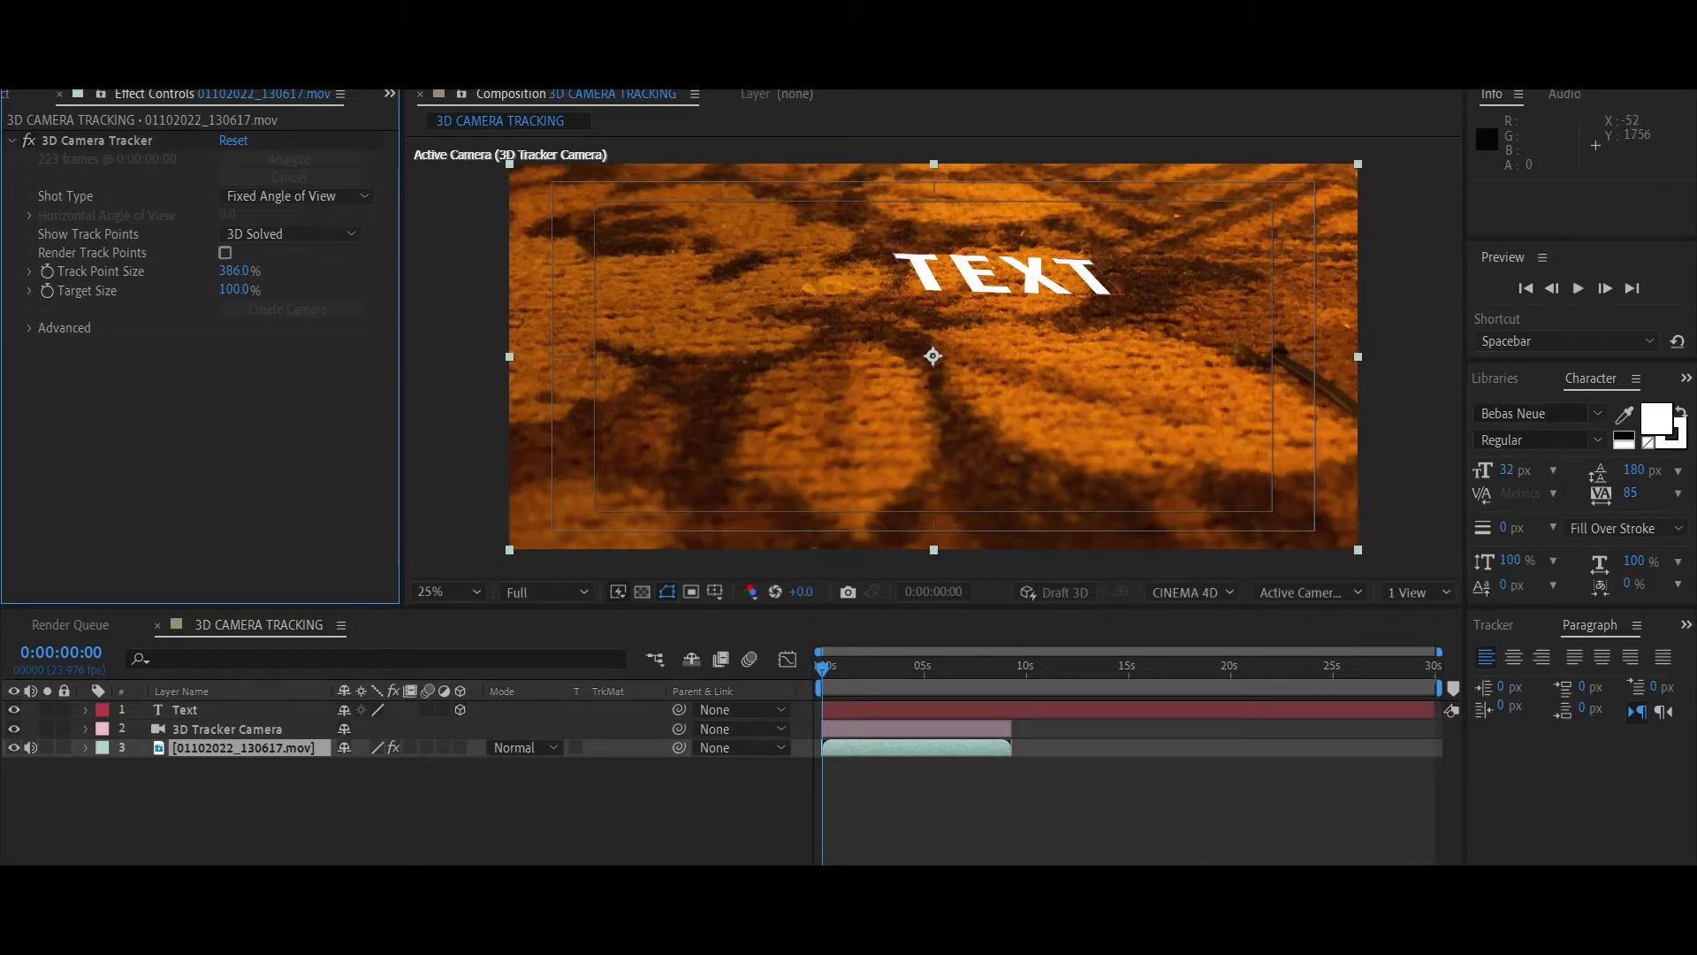
Rotate the TEXT layer to 298.4°, 352.0°, 346.3° so it lies flat on the carpet
{"action": "left_click", "coordinate": [185, 709]}
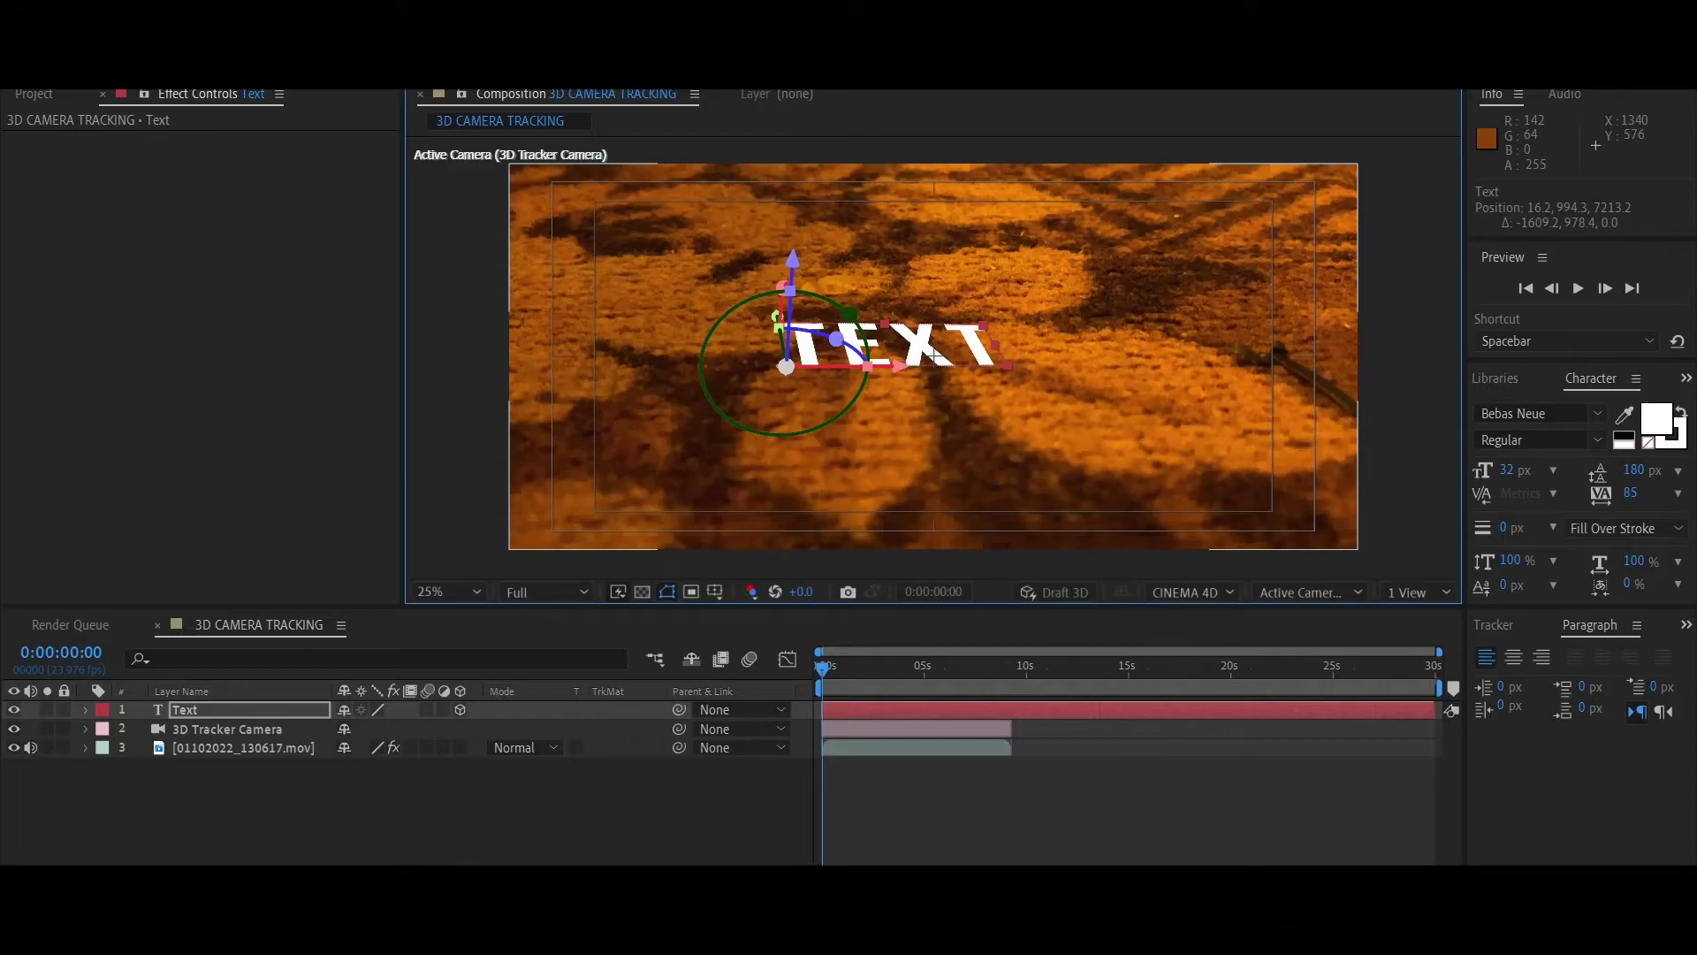
{"action": "left_click_drag", "start_coordinate": [805, 291], "coordinate": [798, 290]}
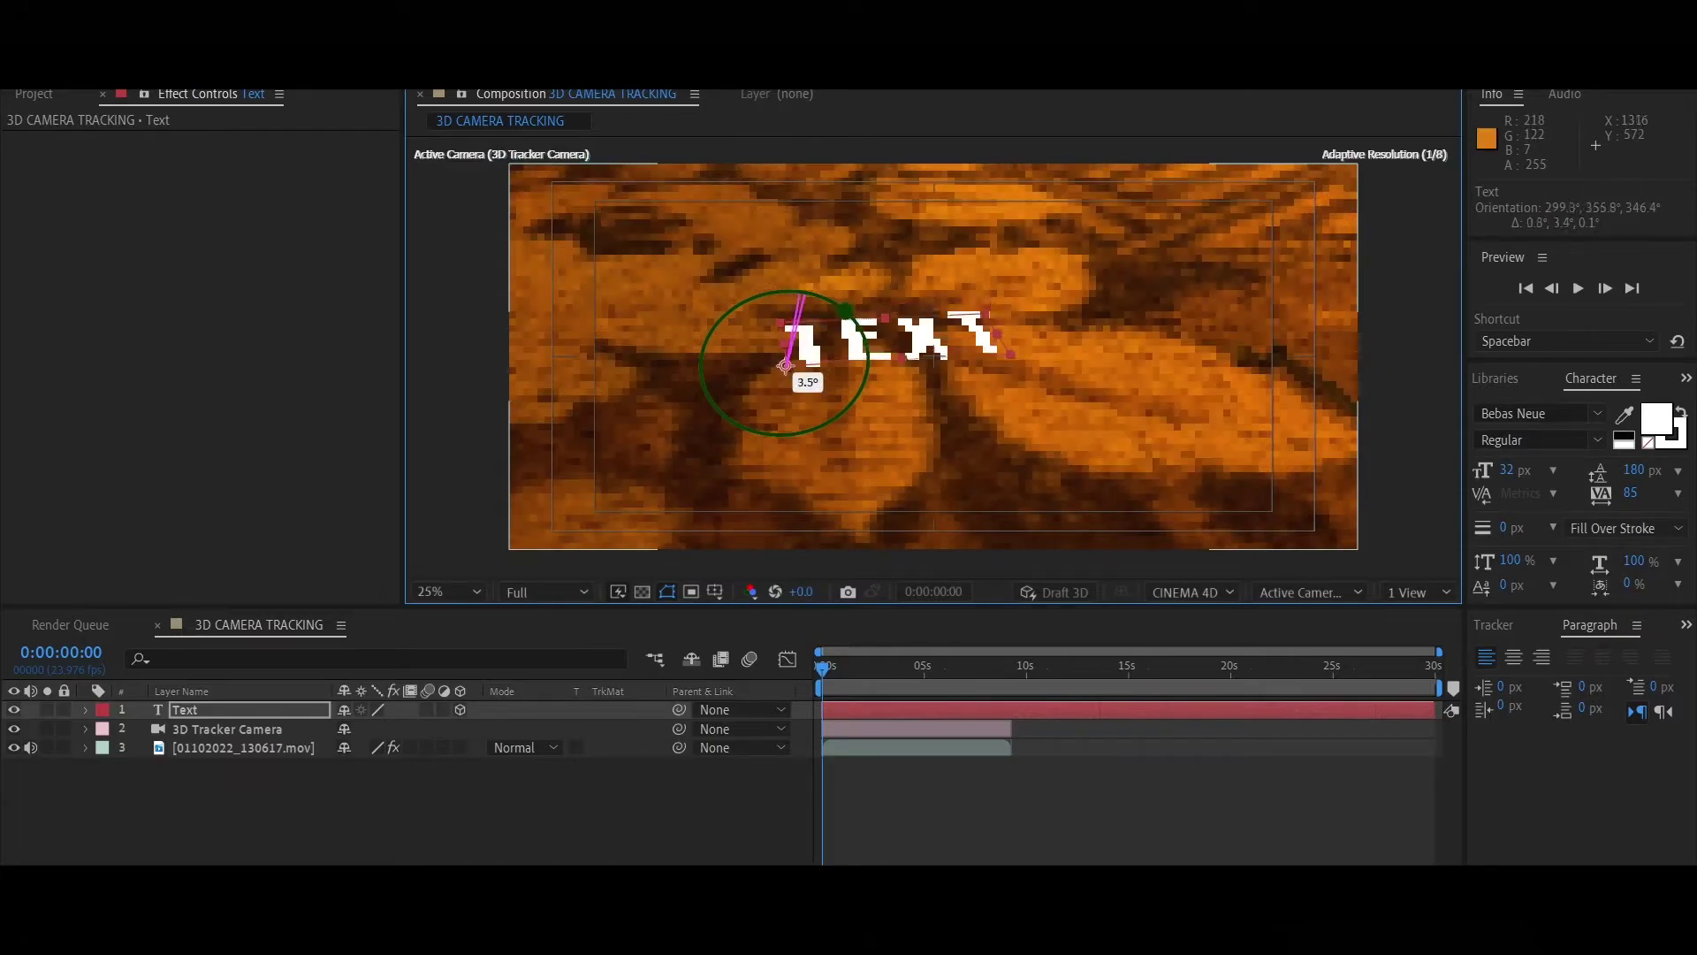
{"action": "left_click_drag", "start_coordinate": [799, 292], "coordinate": [806, 299]}
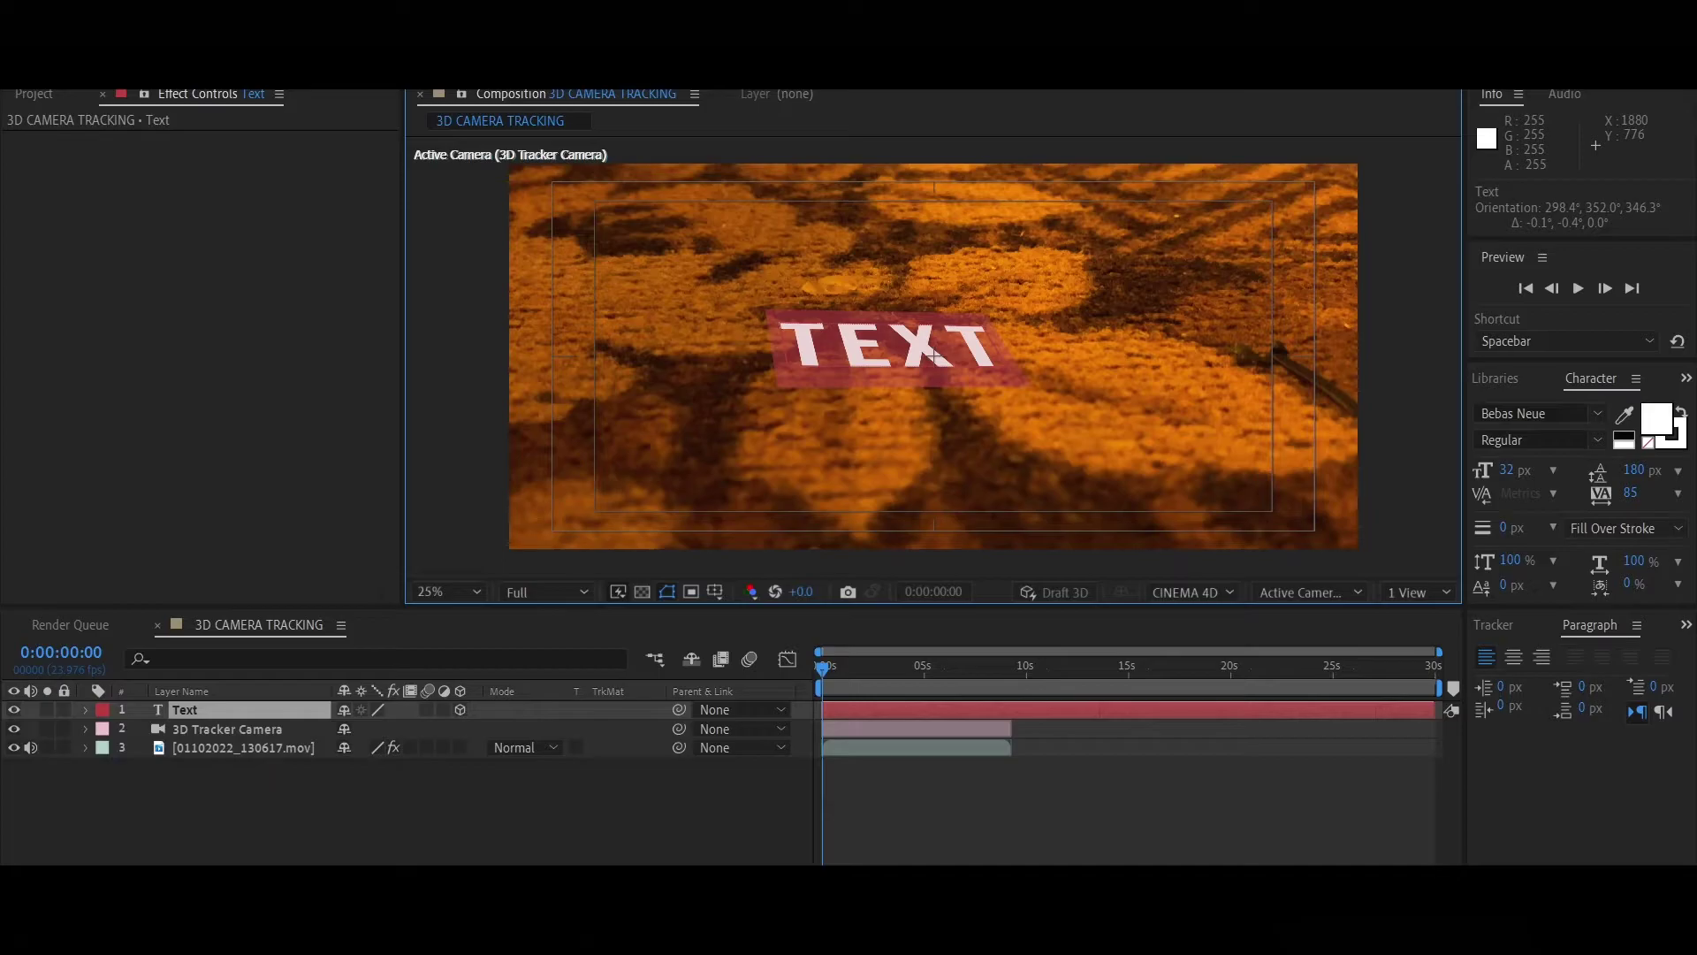
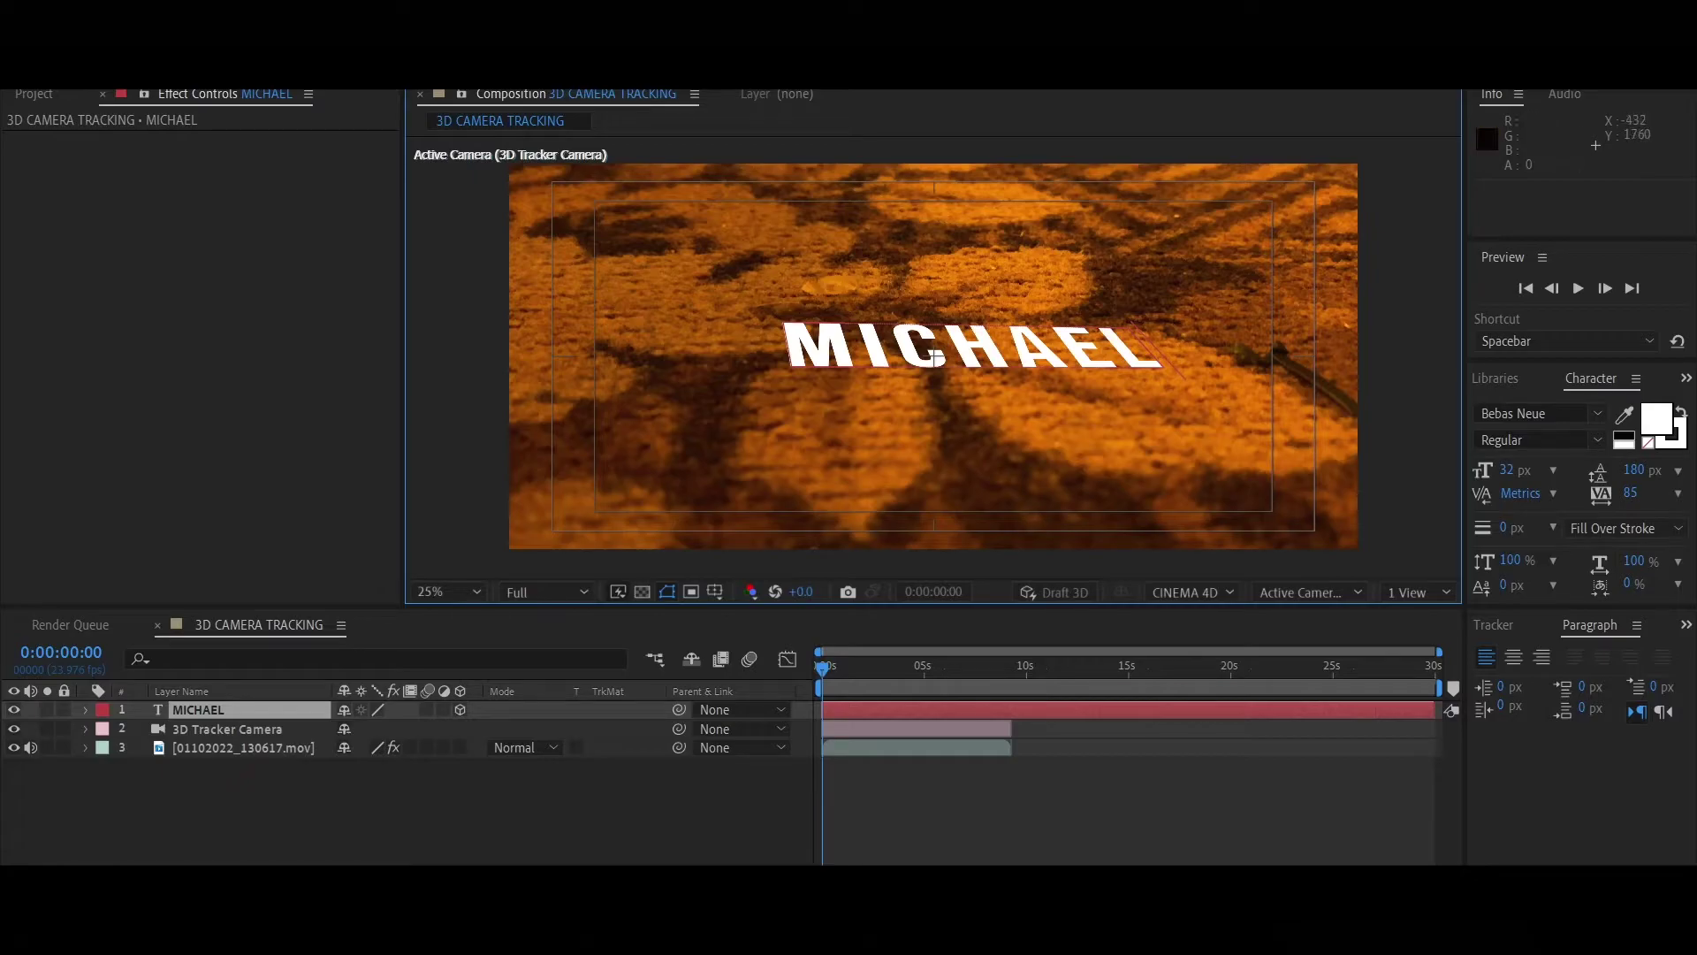
{"action": "left_click", "coordinate": [228, 729]}
{"action": "left_click", "coordinate": [198, 709]}
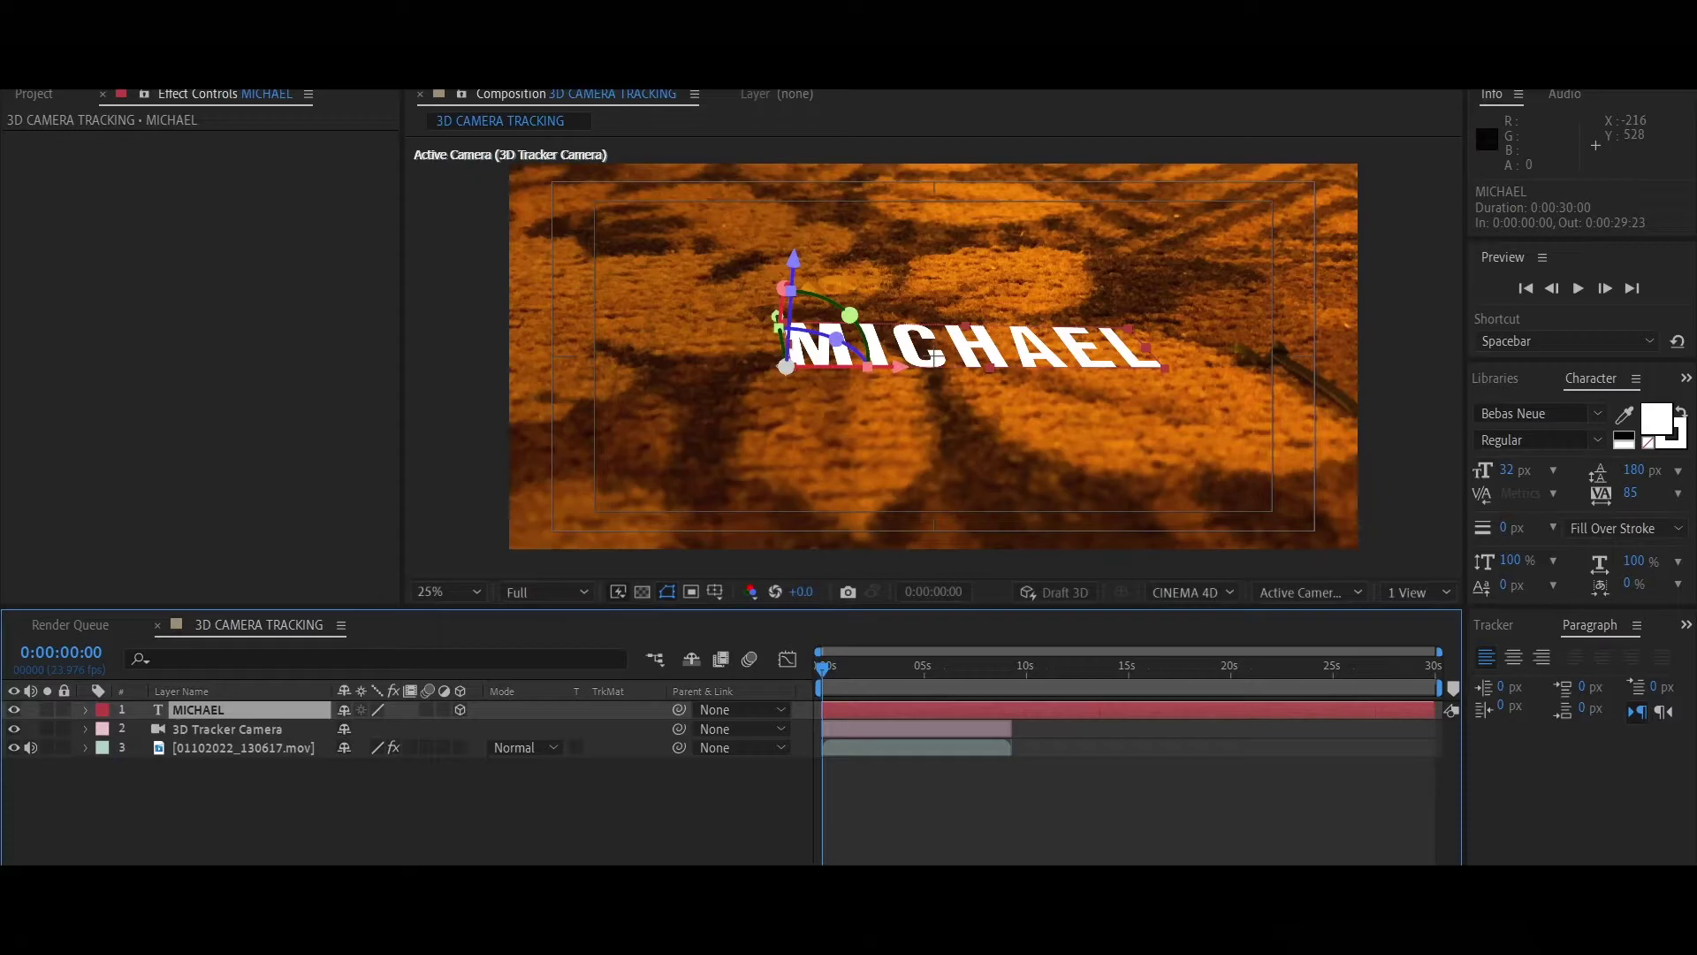
{"action": "left_click_drag", "start_coordinate": [1003, 340], "coordinate": [828, 339]}
{"action": "key", "text": "Caps_Lock"}
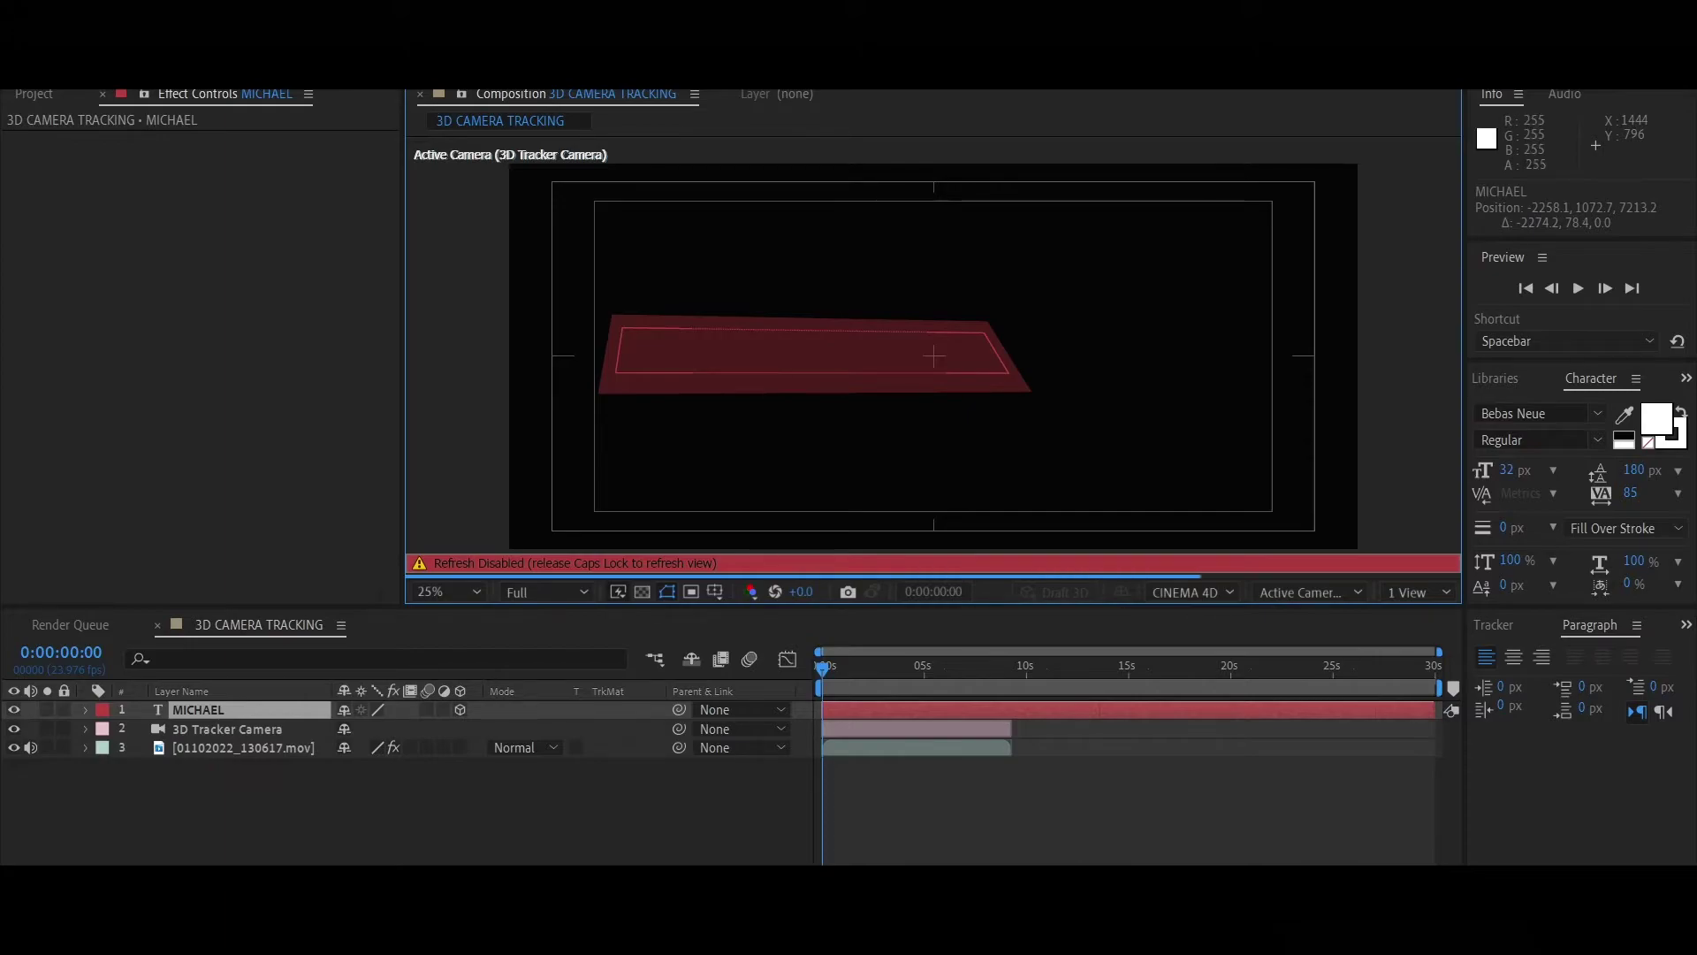
{"action": "key", "text": "Caps_Lock"}
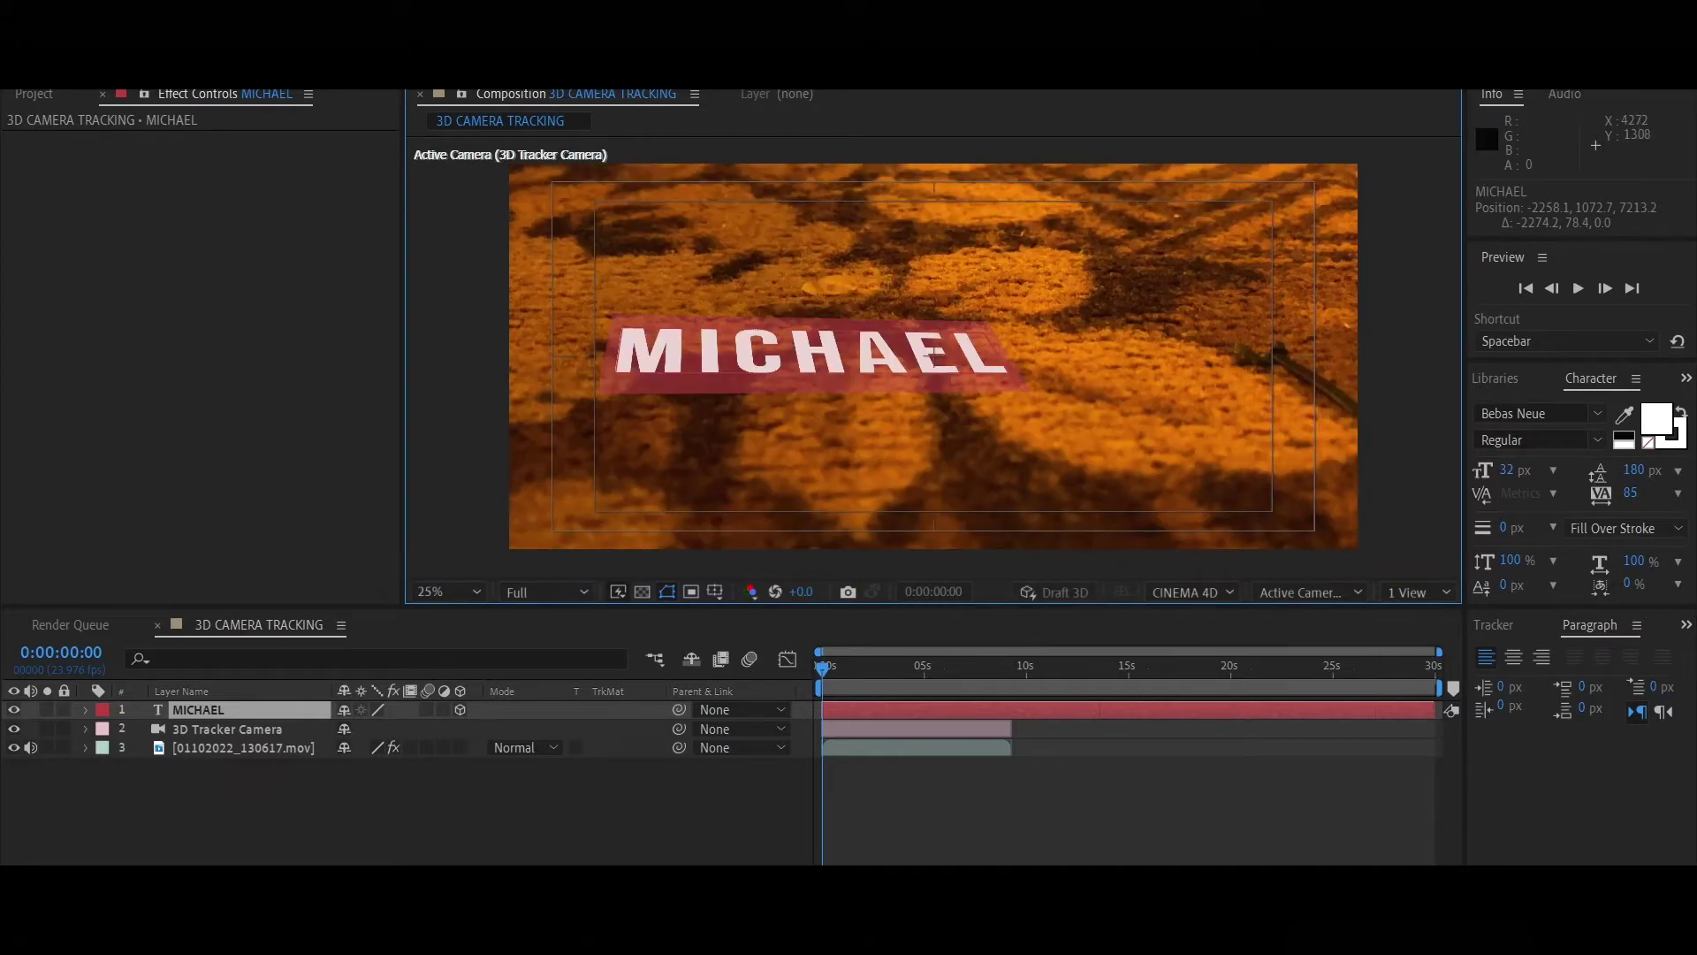
{"action": "left_click_drag", "start_coordinate": [1506, 470], "coordinate": [1491, 471]}
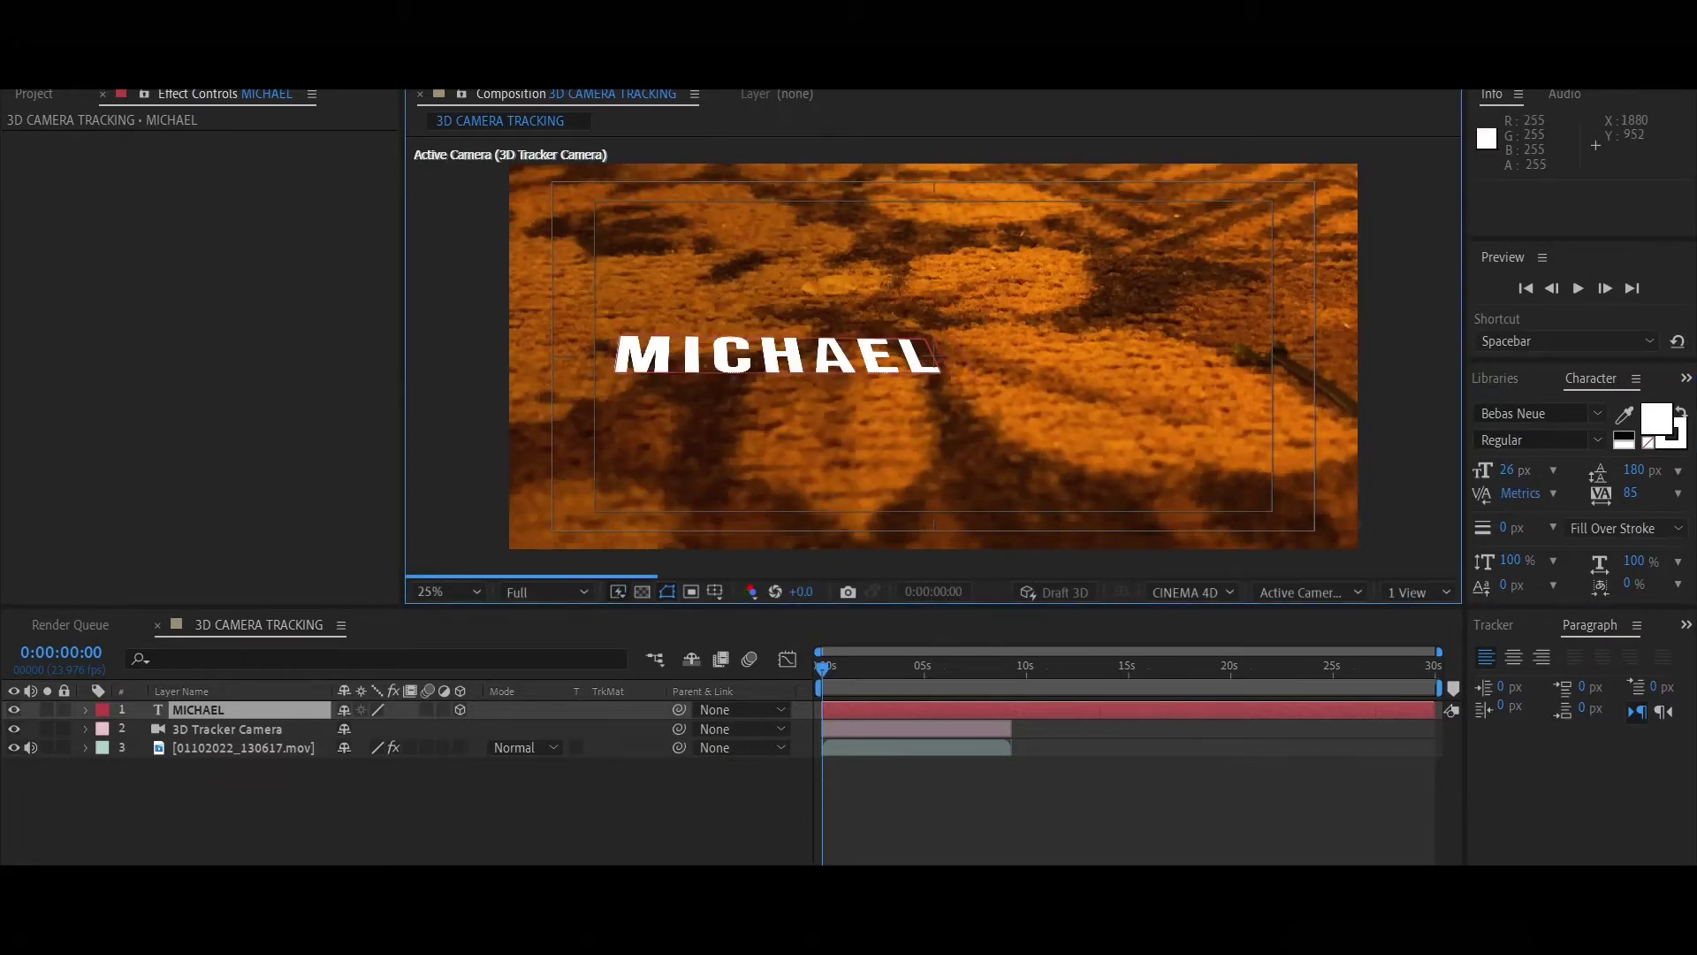
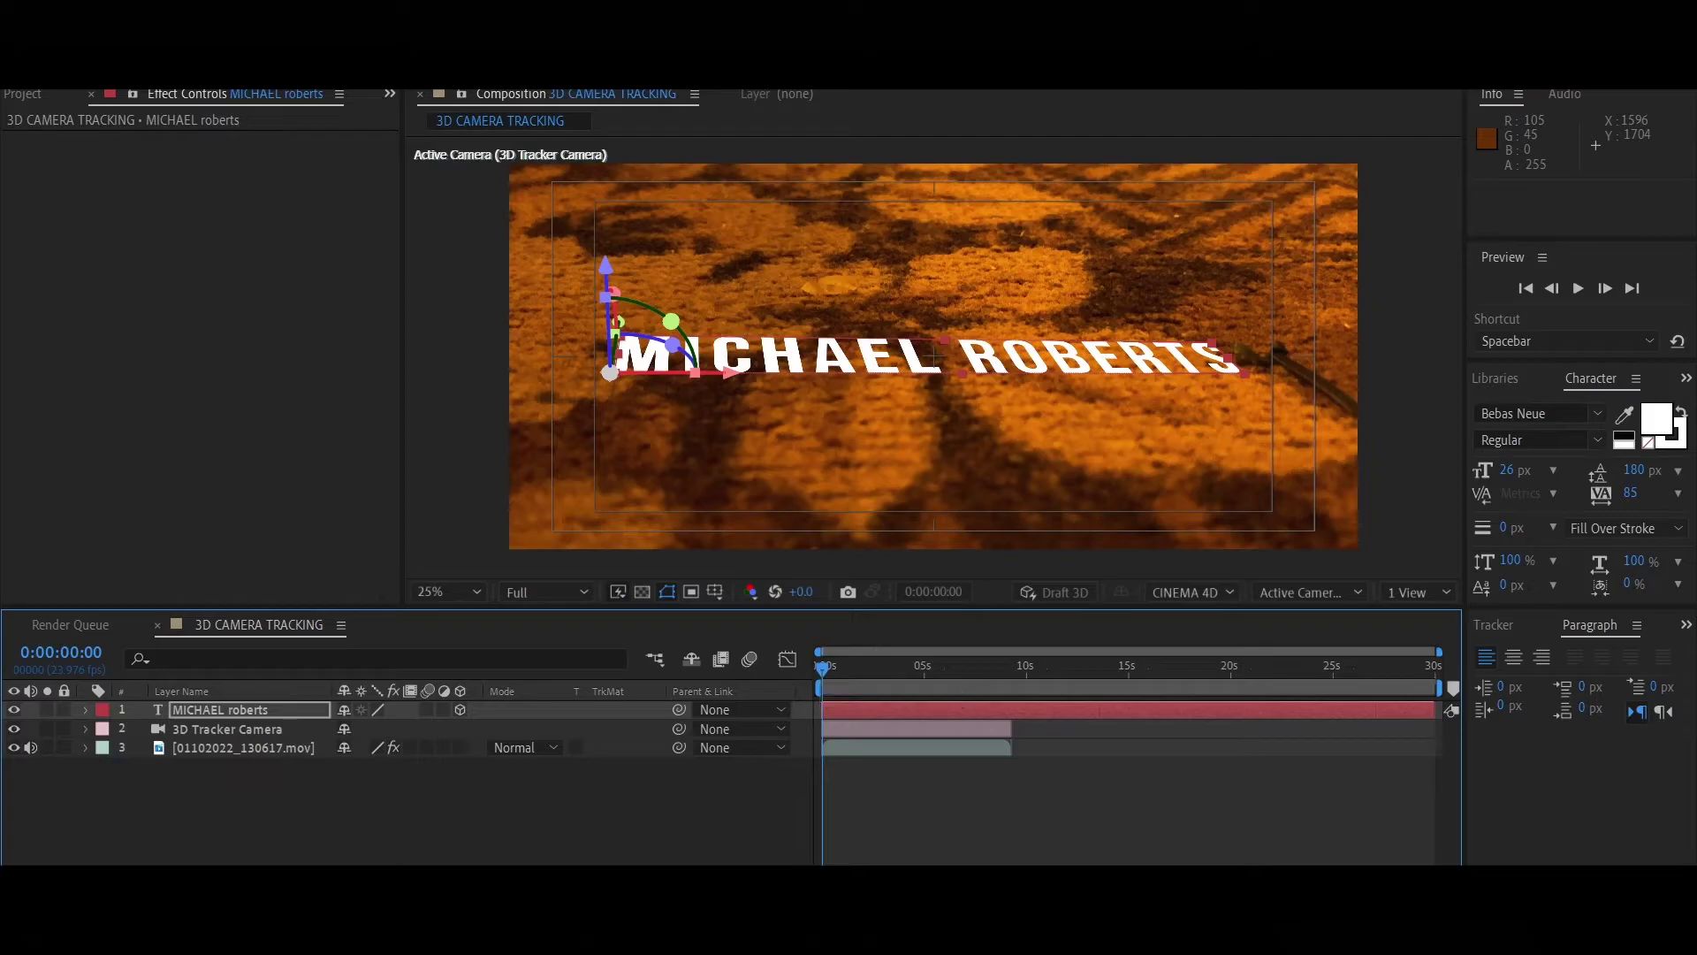
{"action": "left_click_drag", "start_coordinate": [822, 668], "coordinate": [923, 668]}
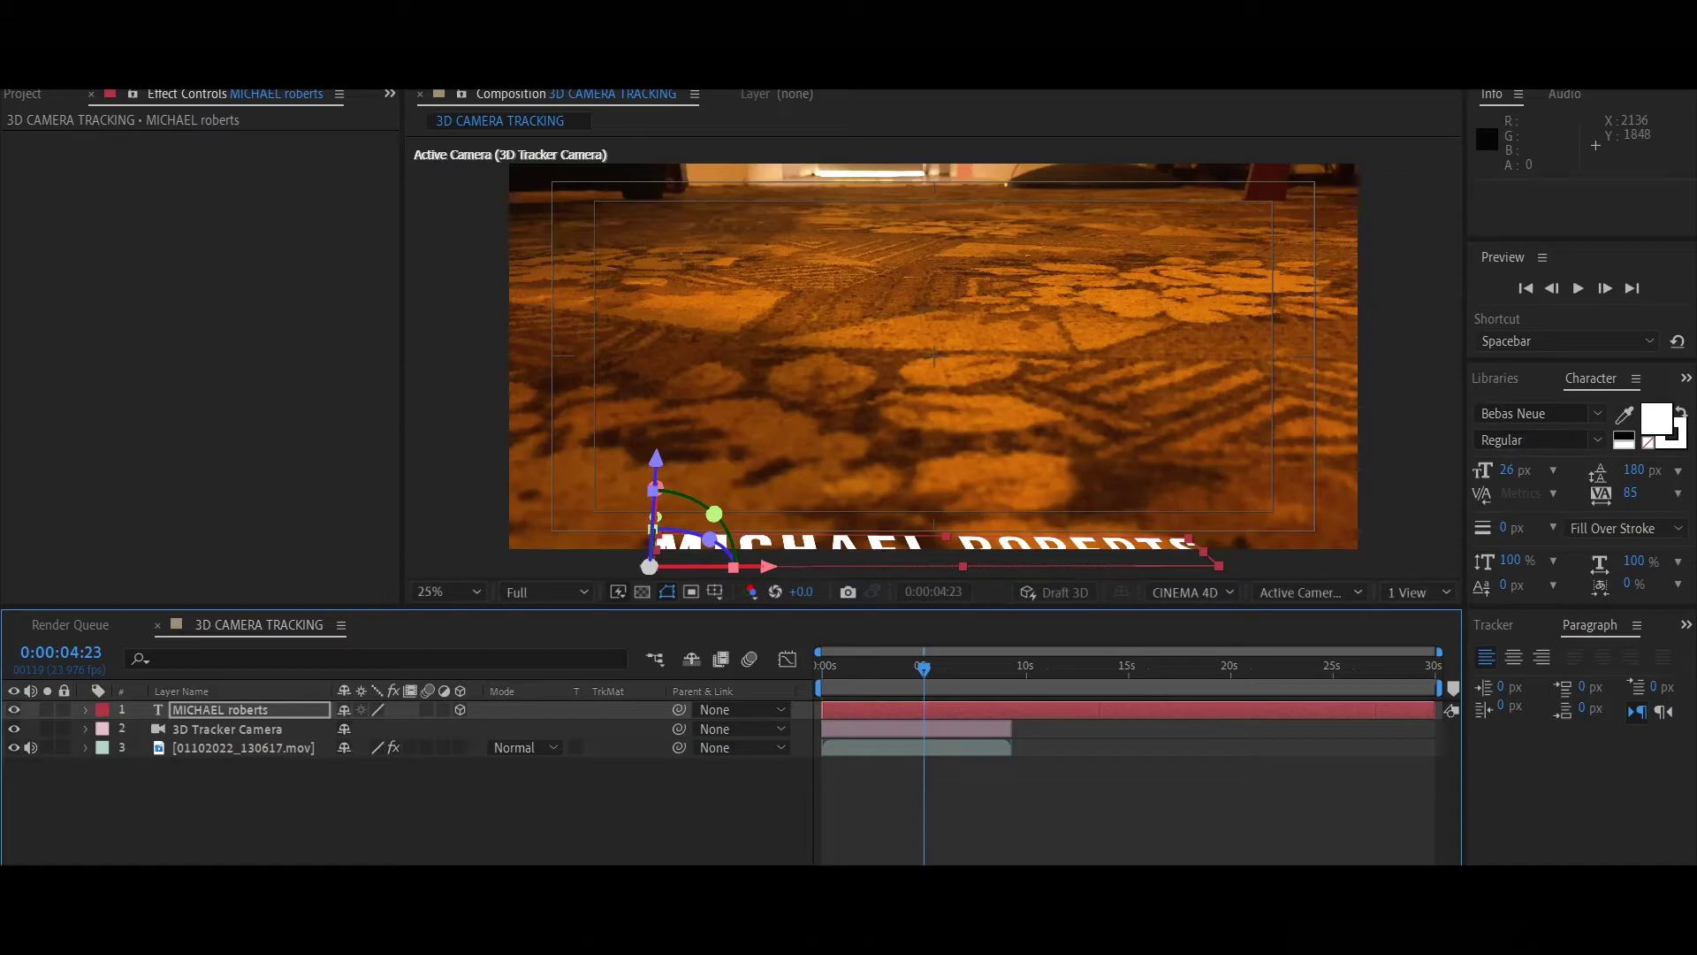
{"action": "left_click_drag", "start_coordinate": [923, 668], "coordinate": [871, 670]}
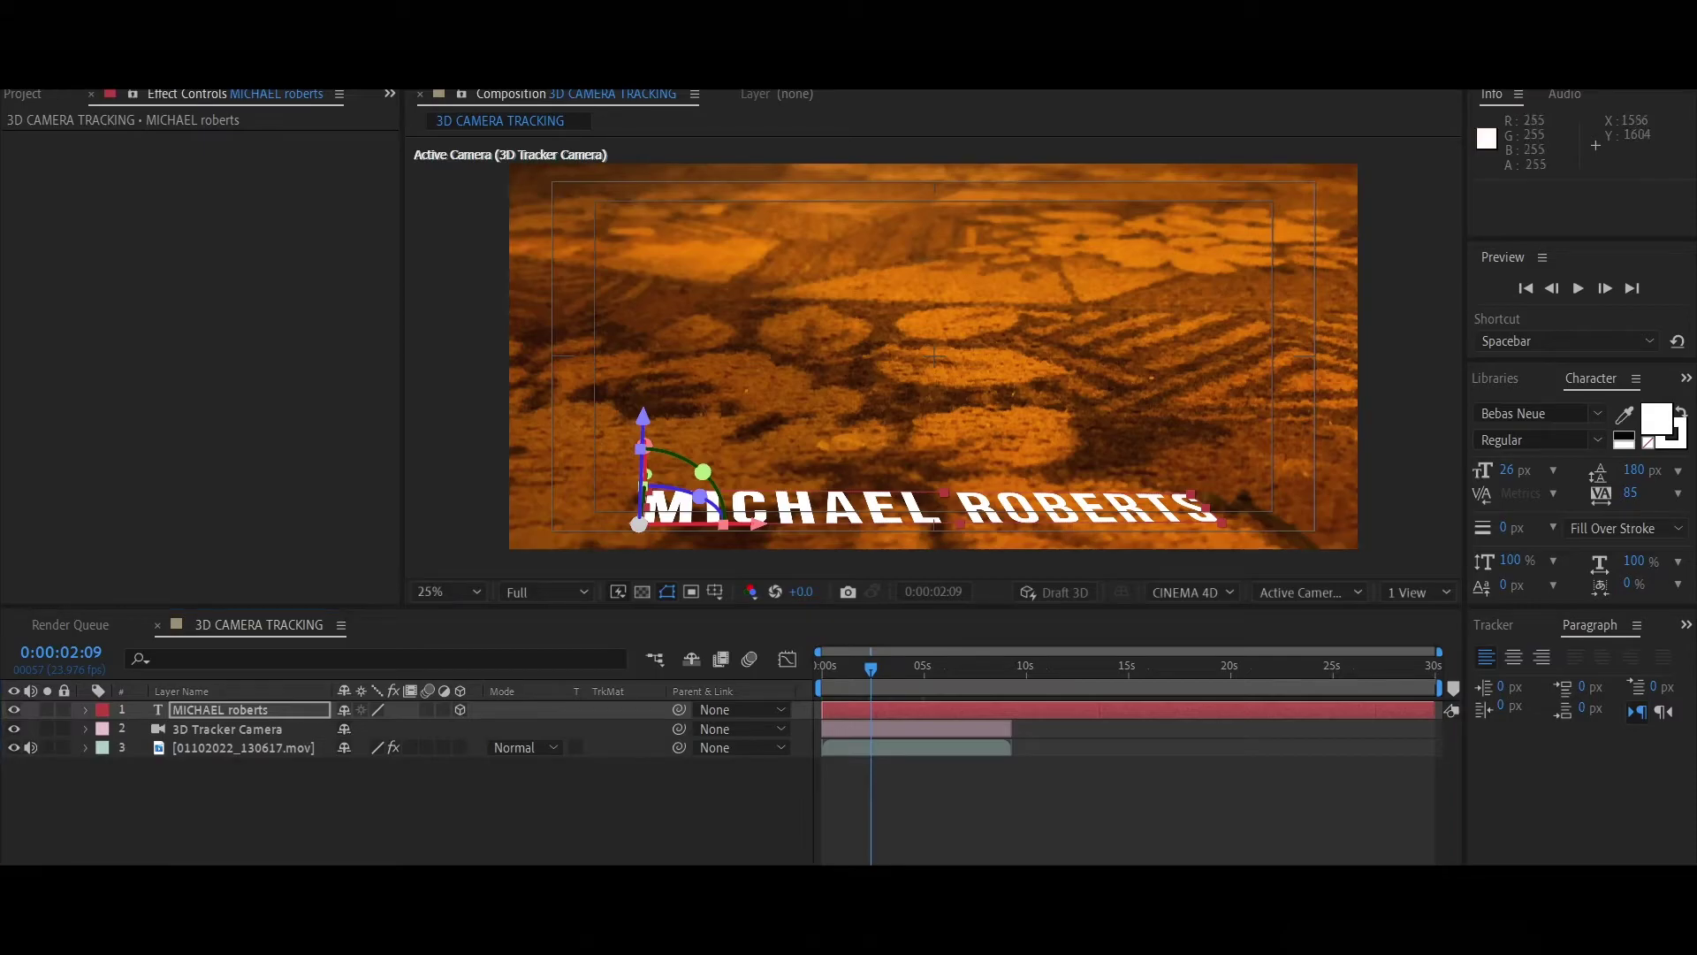
{"action": "key", "text": "Home"}
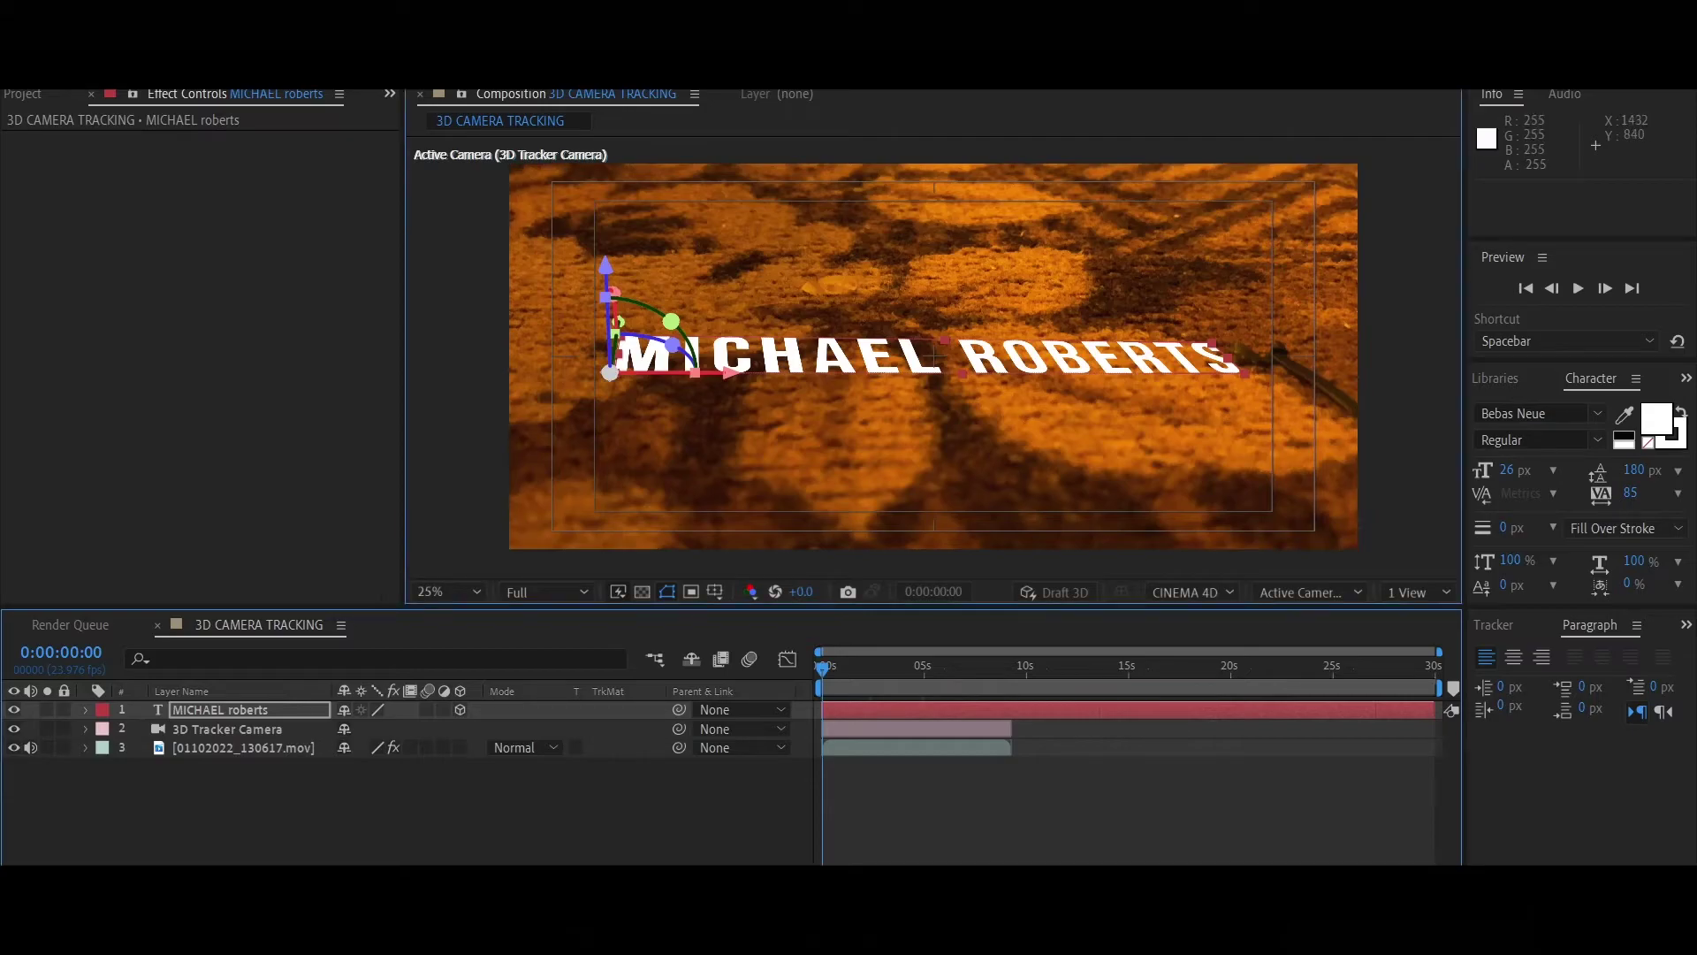
Move the name text up-left, scrub ahead, and rotate it upright to 329.6°, 349.0°, 350.7°
{"action": "left_click_drag", "start_coordinate": [894, 388], "coordinate": [801, 177]}
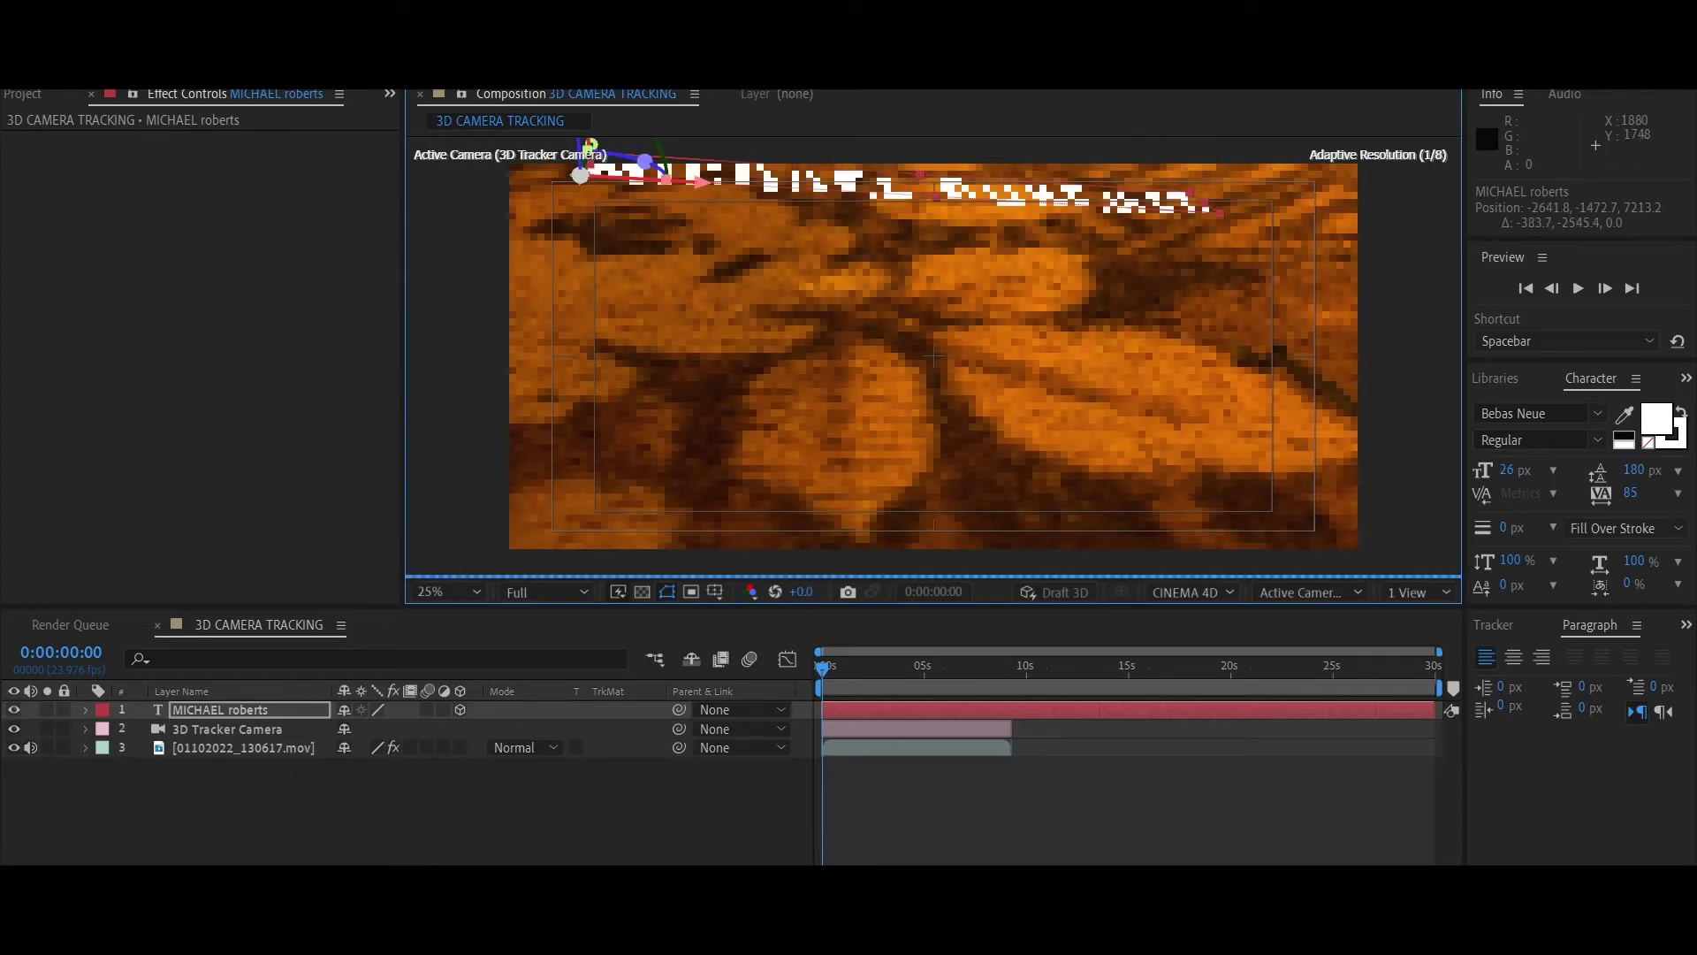
{"action": "left_click", "coordinate": [857, 669]}
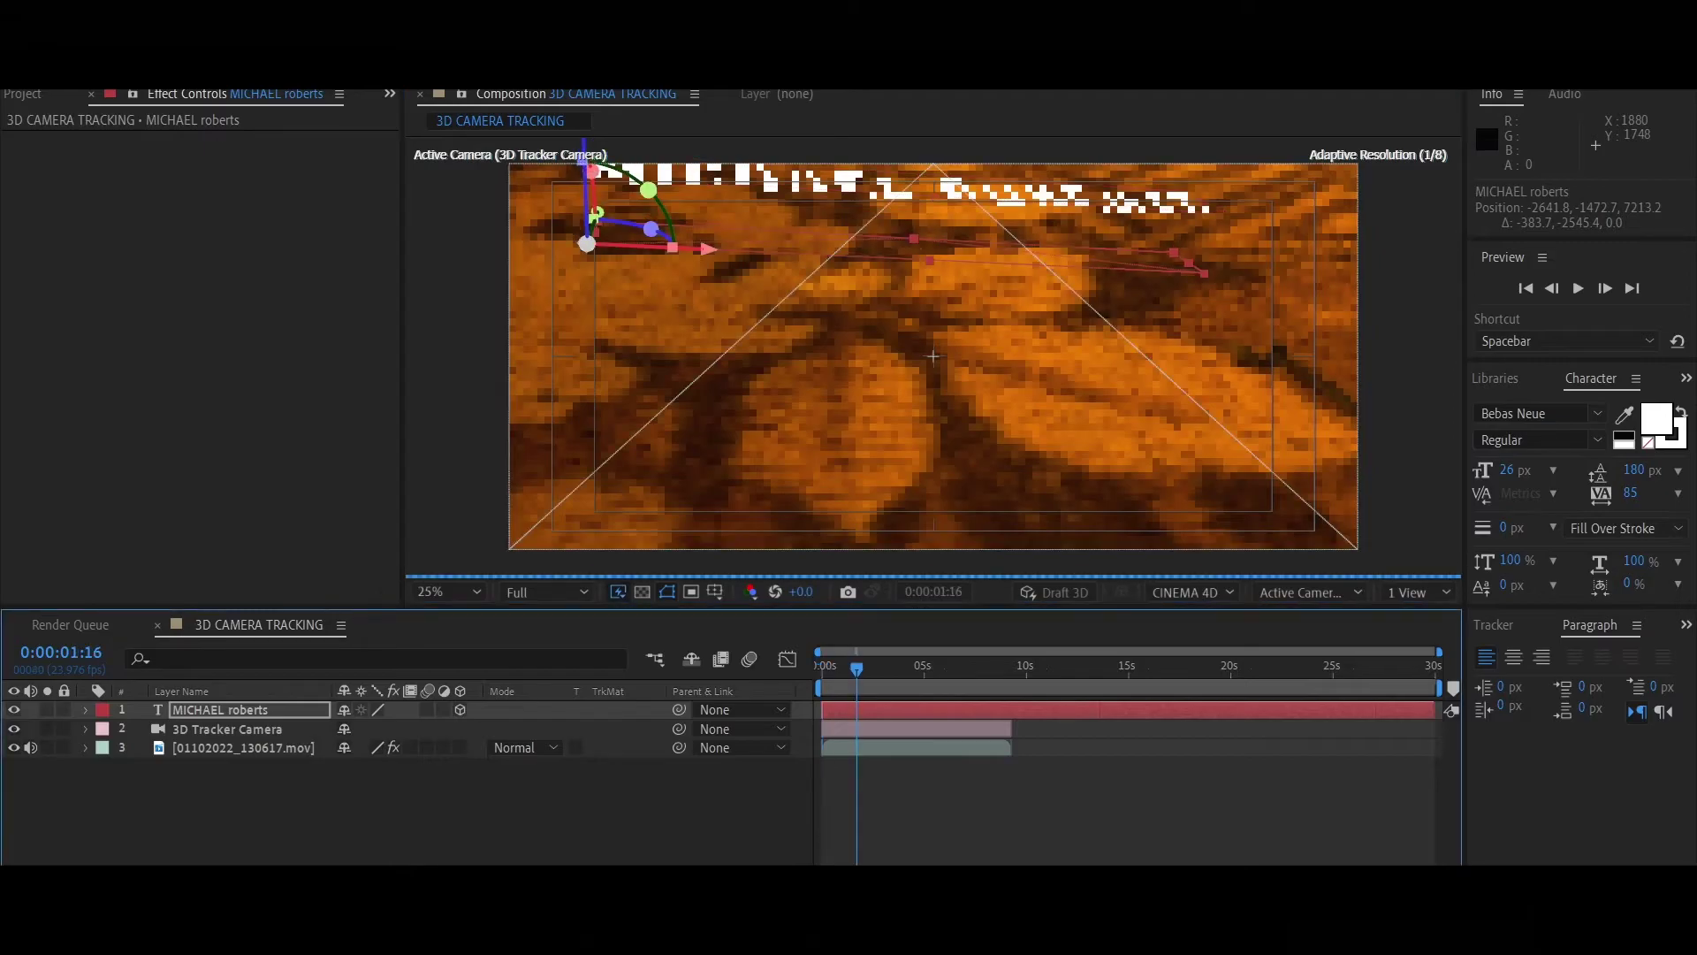
{"action": "left_click_drag", "start_coordinate": [857, 669], "coordinate": [927, 669]}
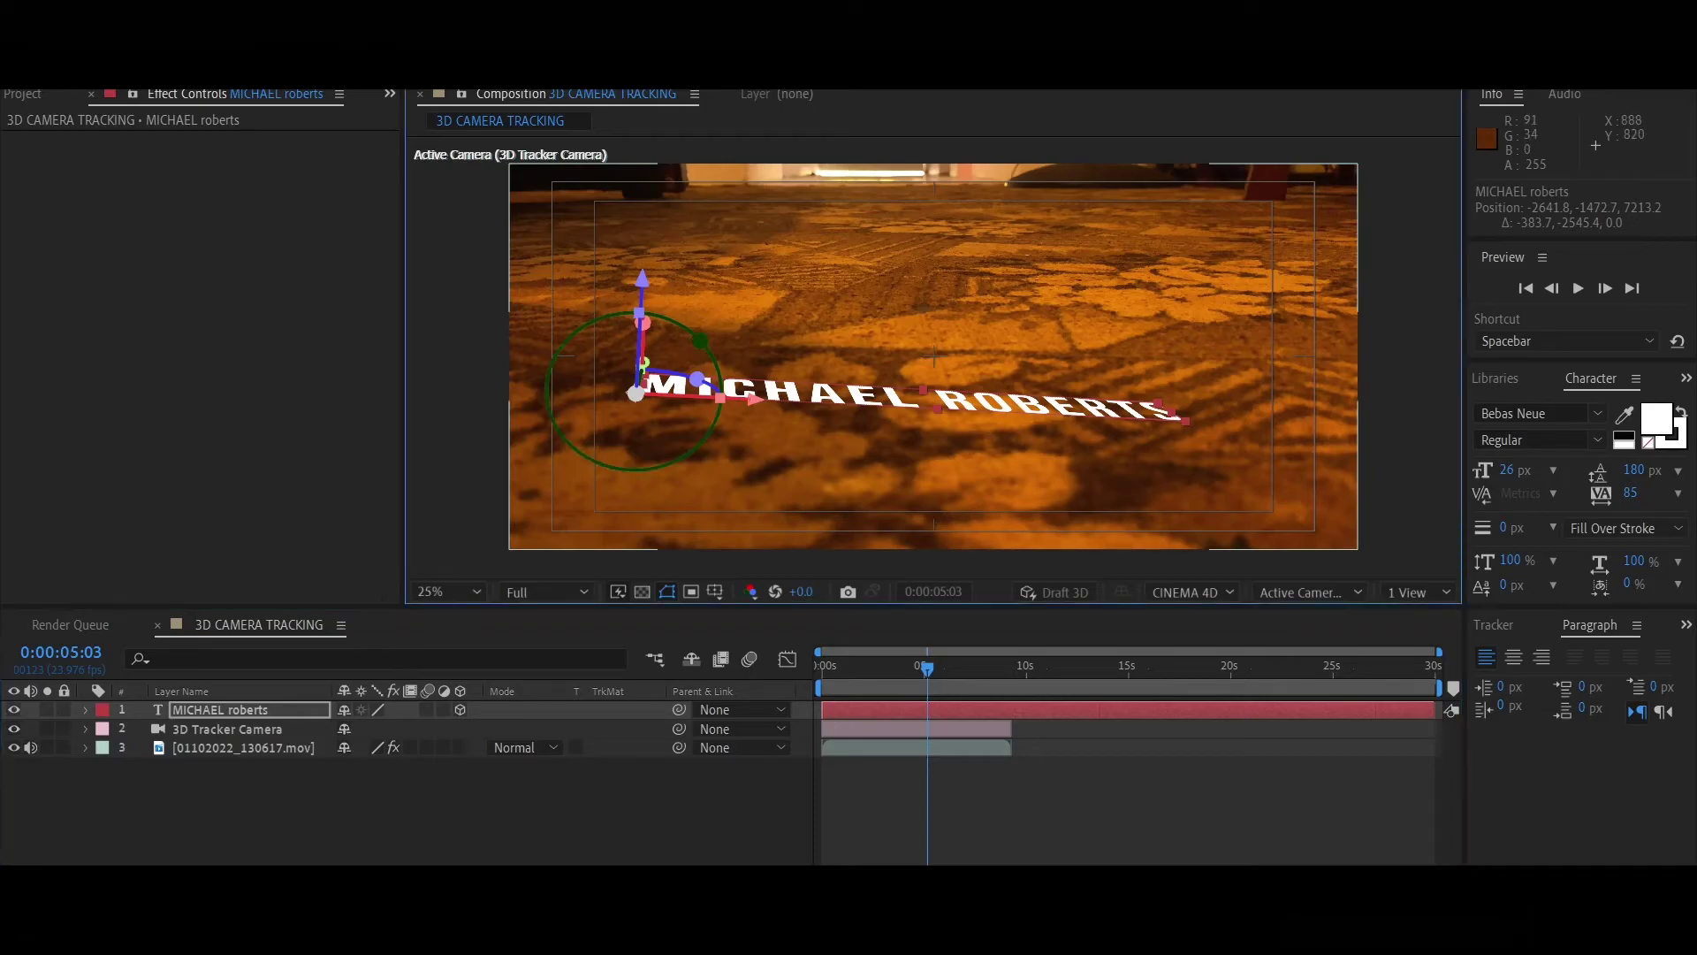
{"action": "left_click_drag", "start_coordinate": [705, 345], "coordinate": [698, 337]}
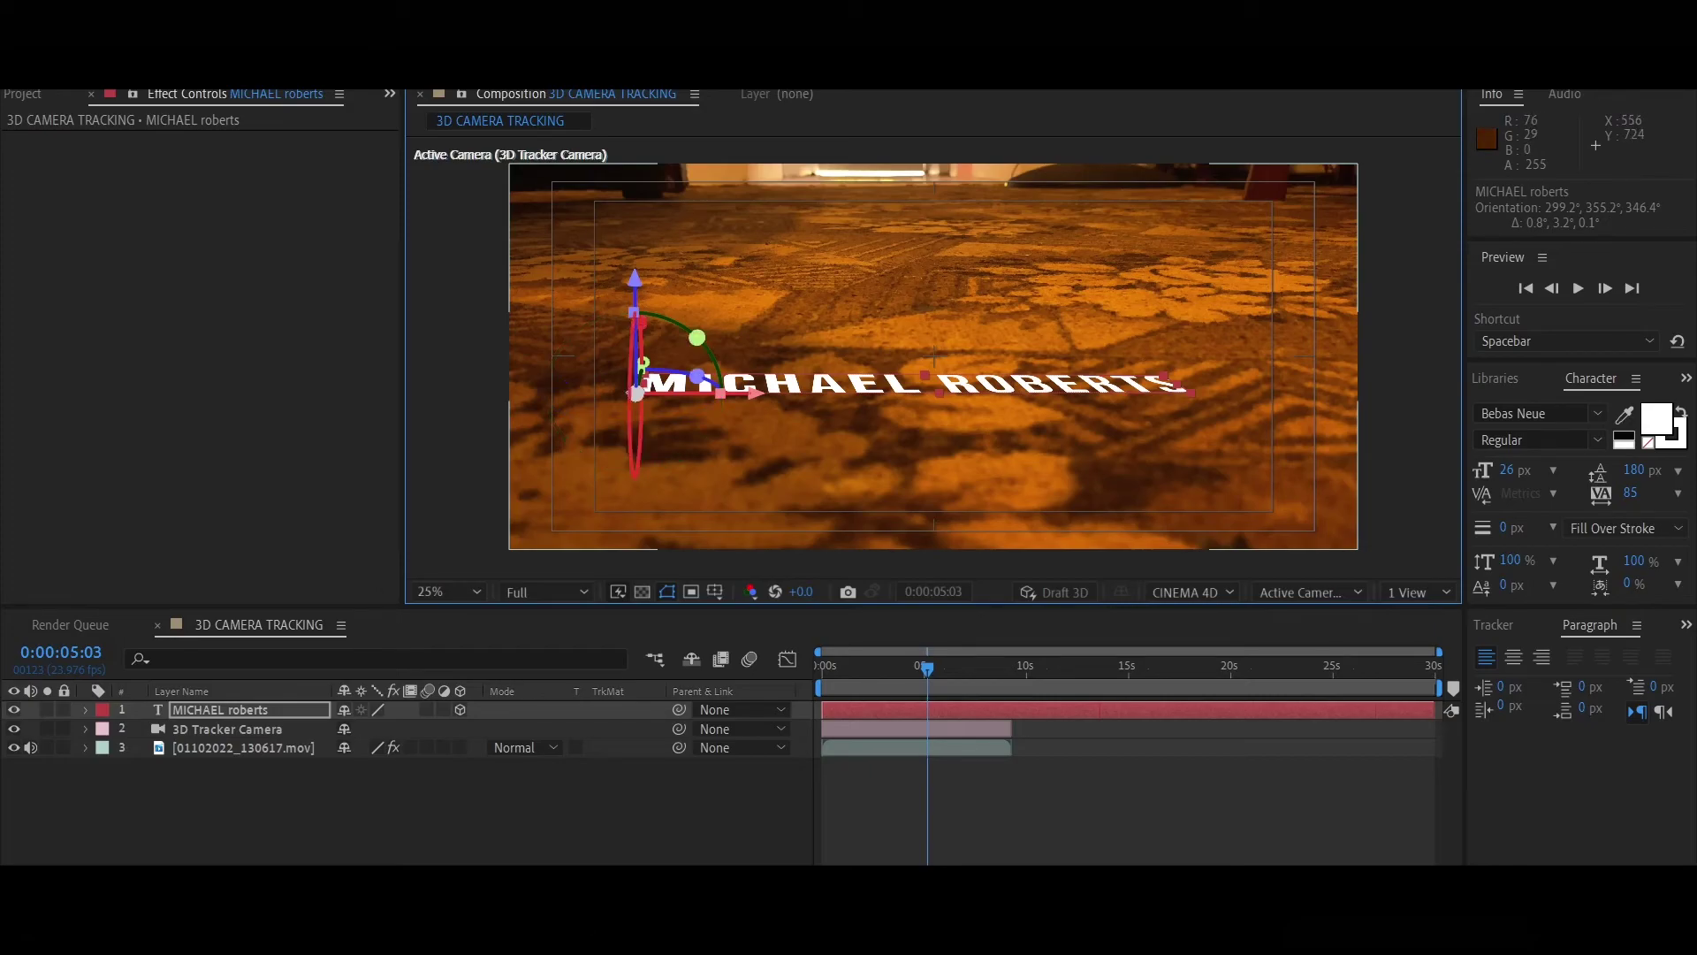
{"action": "mouse_move", "coordinate": [632, 324]}
{"action": "left_mouse_down"}
{"action": "mouse_move", "coordinate": [644, 364]}
{"action": "mouse_move", "coordinate": [638, 351]}
{"action": "left_mouse_up"}
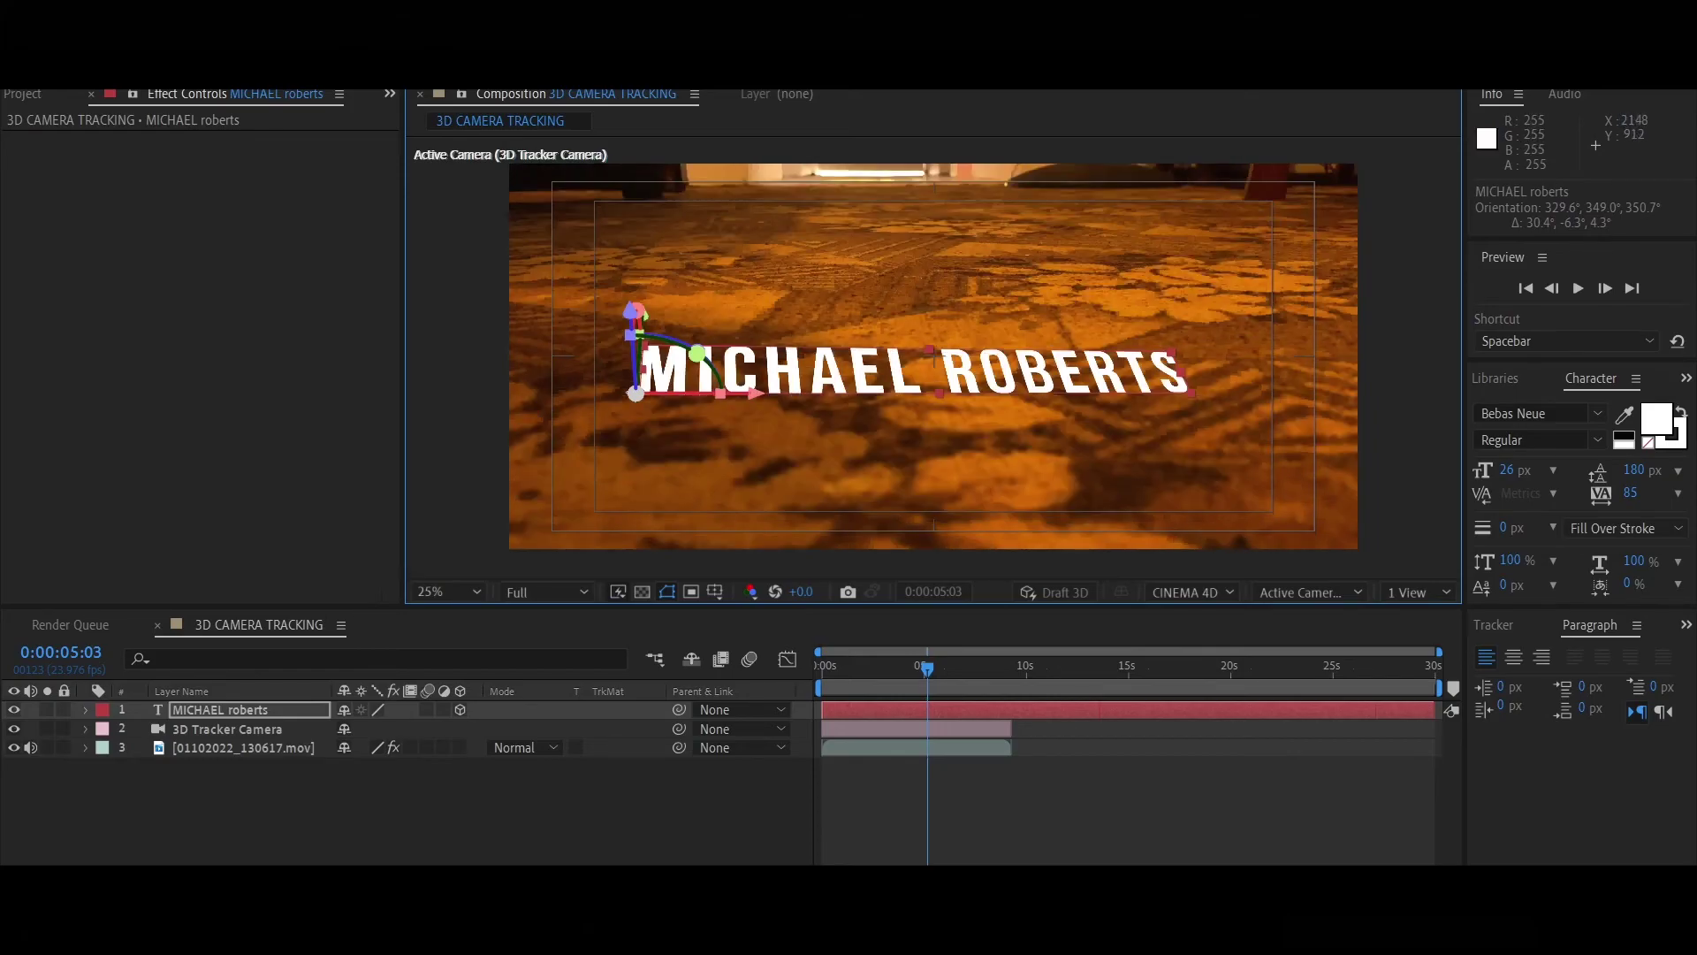
Return to 0:00:00:00 and play the preview to check the text stays pinned to the carpet
{"action": "left_click", "coordinate": [823, 665]}
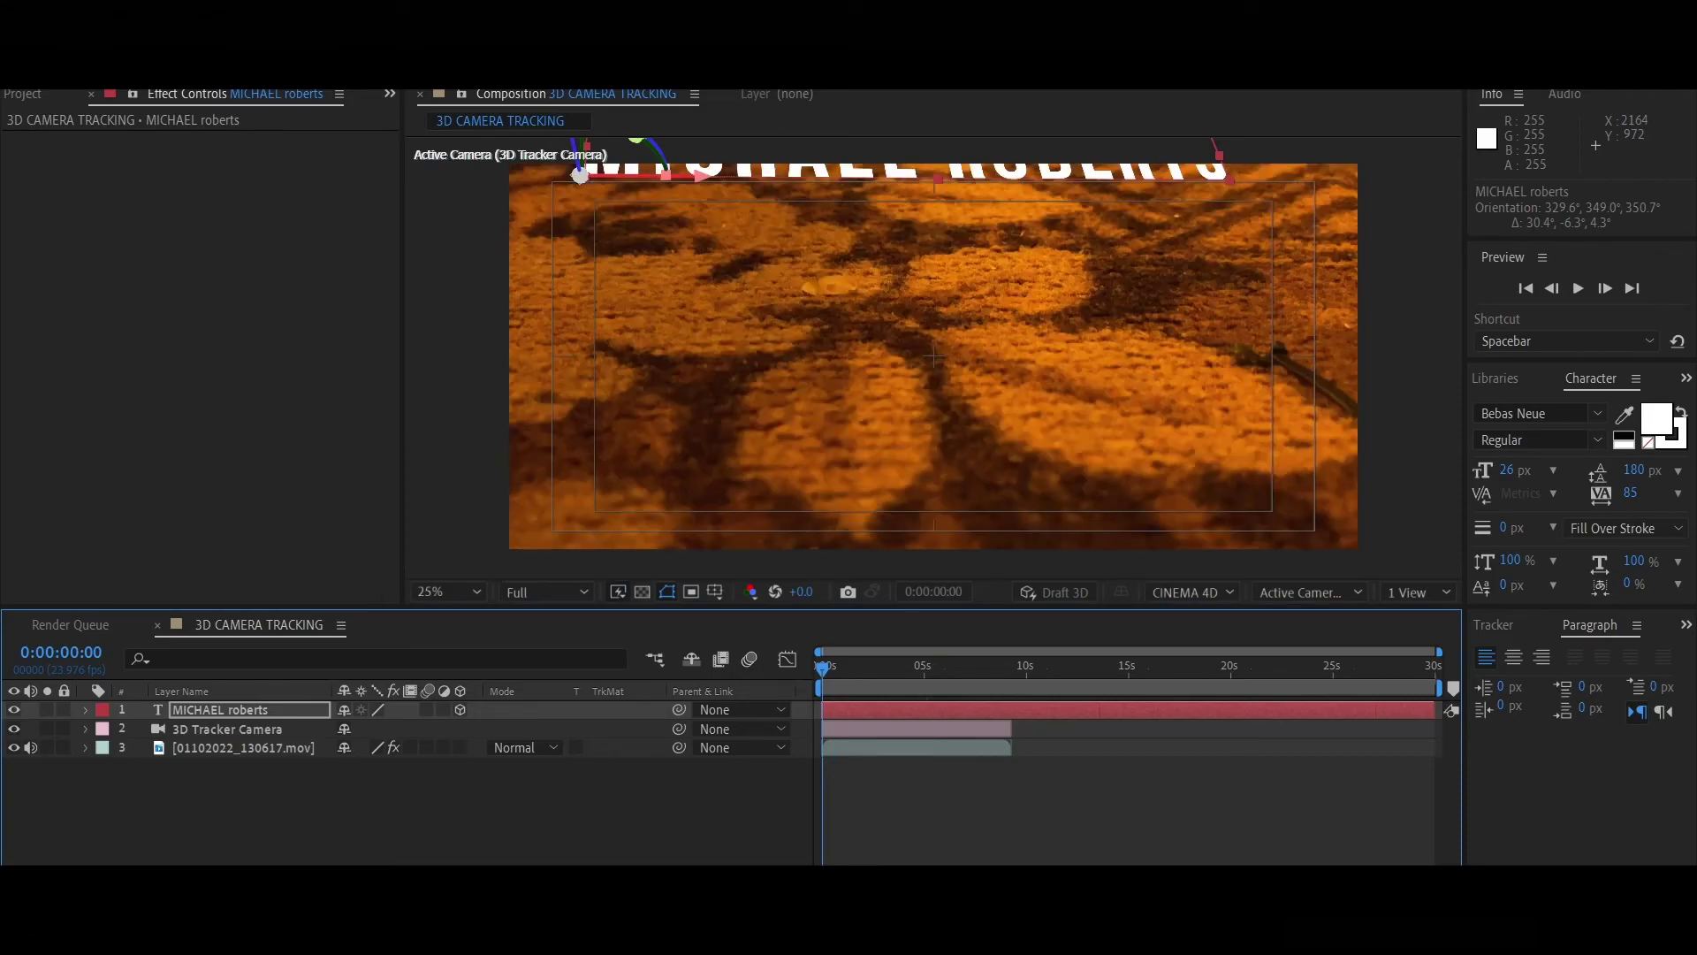
{"action": "key", "text": "space"}
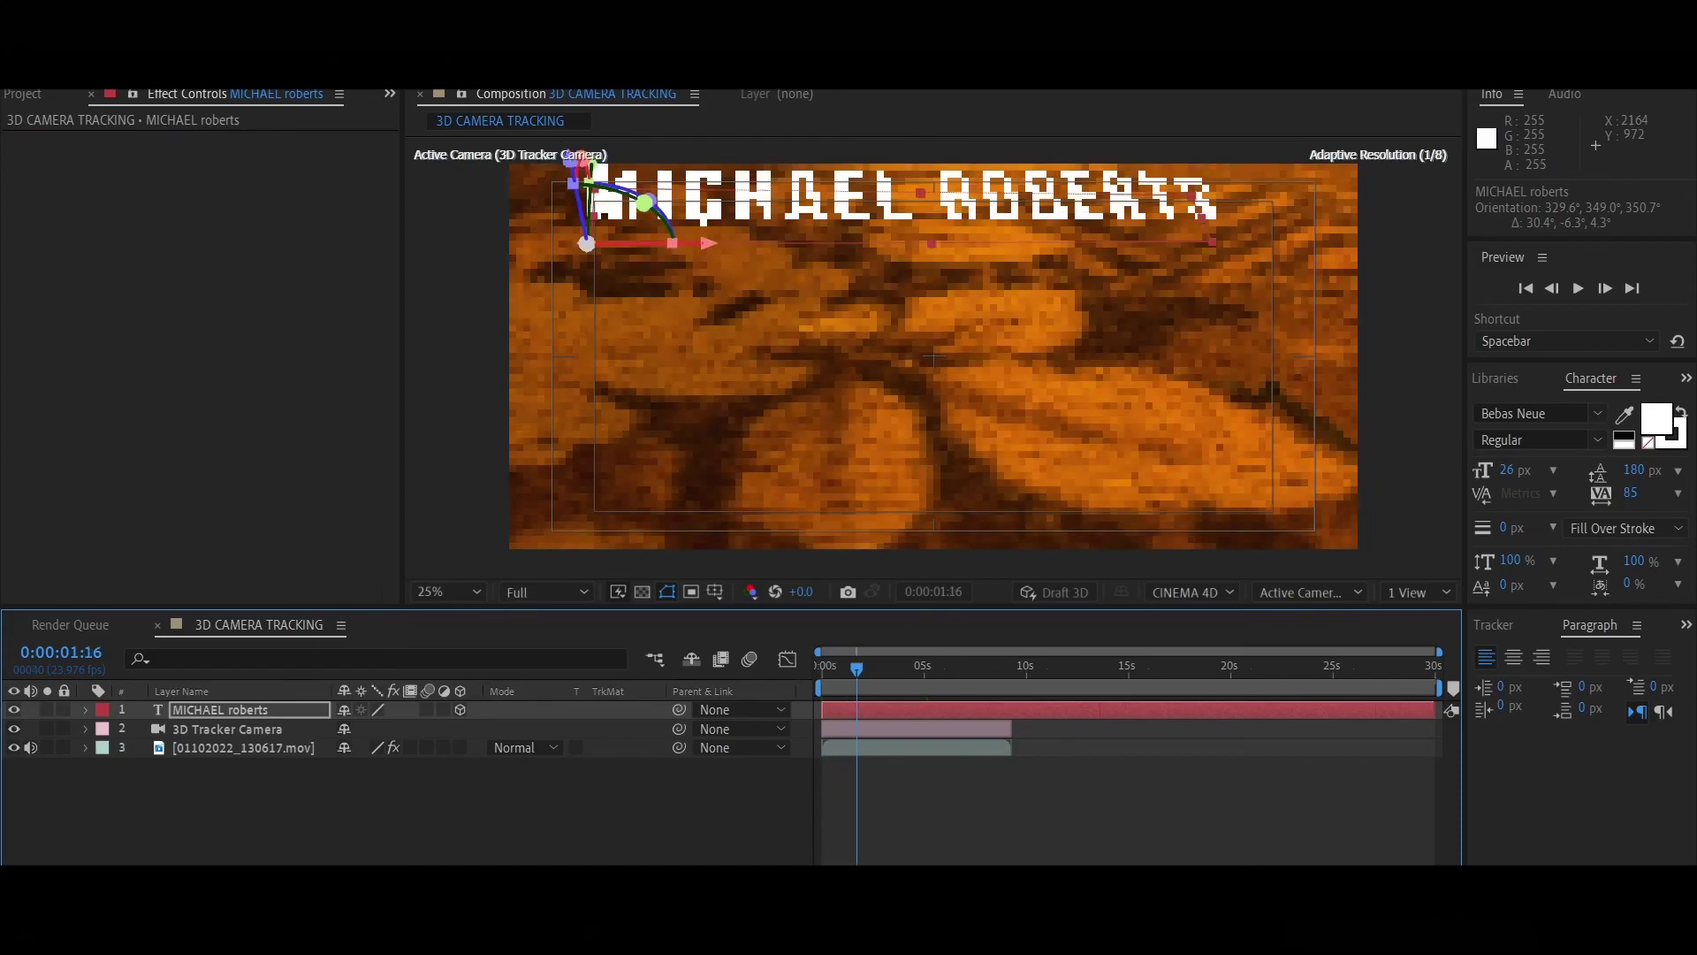